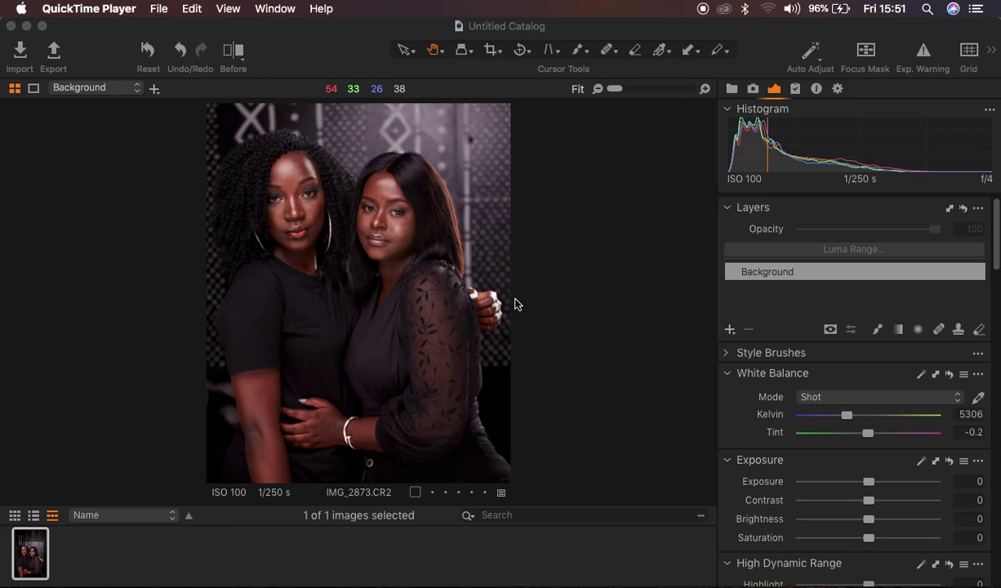
# - Lower both Highlight and White to -100 in the High Dynamic Range settings of the Background layer
pyautogui.click(341, 34)
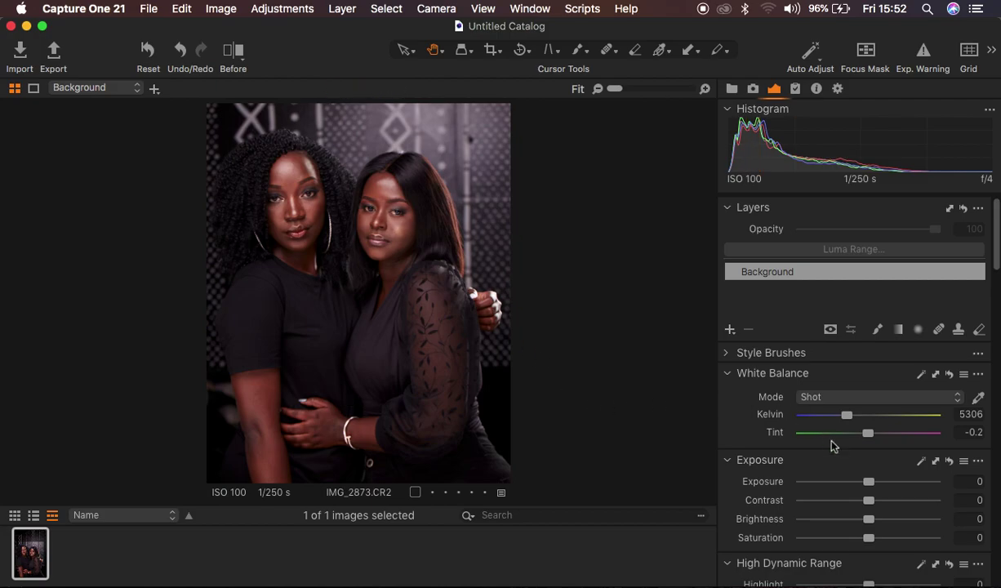
pyautogui.scroll(-5, 863, 482)
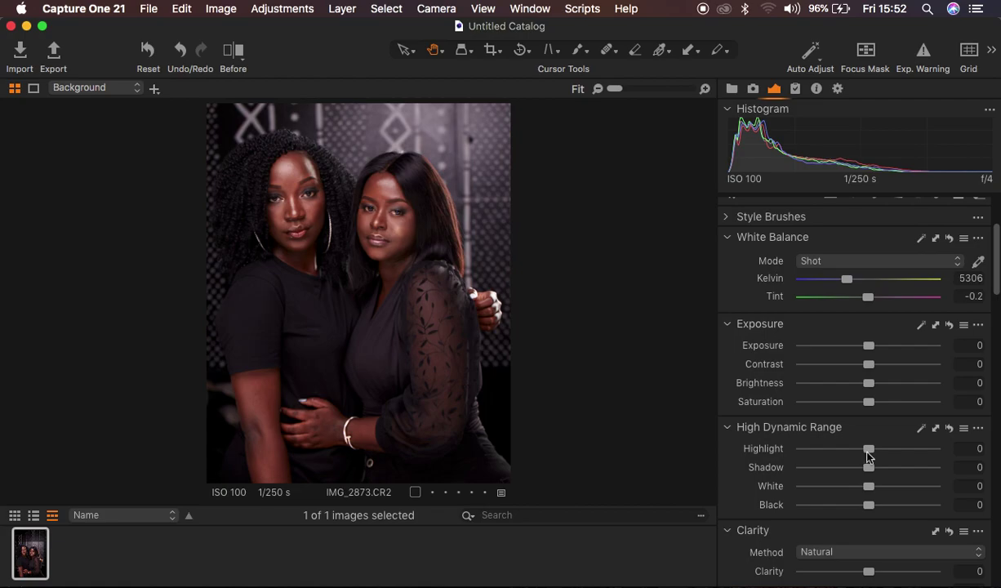
pyautogui.moveTo(868, 448); pyautogui.dragTo(747, 453)
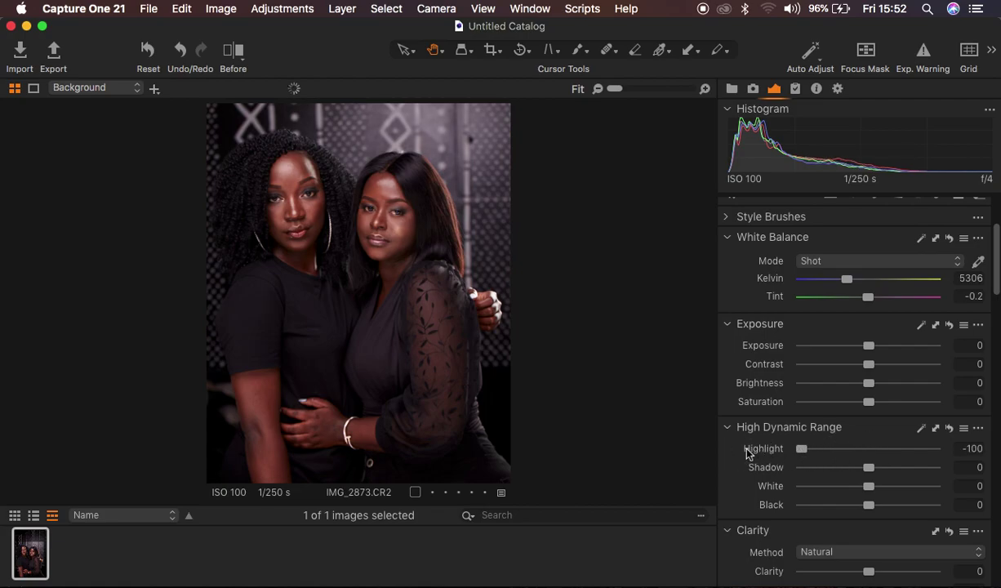
pyautogui.moveTo(858, 490); pyautogui.dragTo(764, 488)
pyautogui.rightClick(729, 287)
pyautogui.moveTo(747, 326)
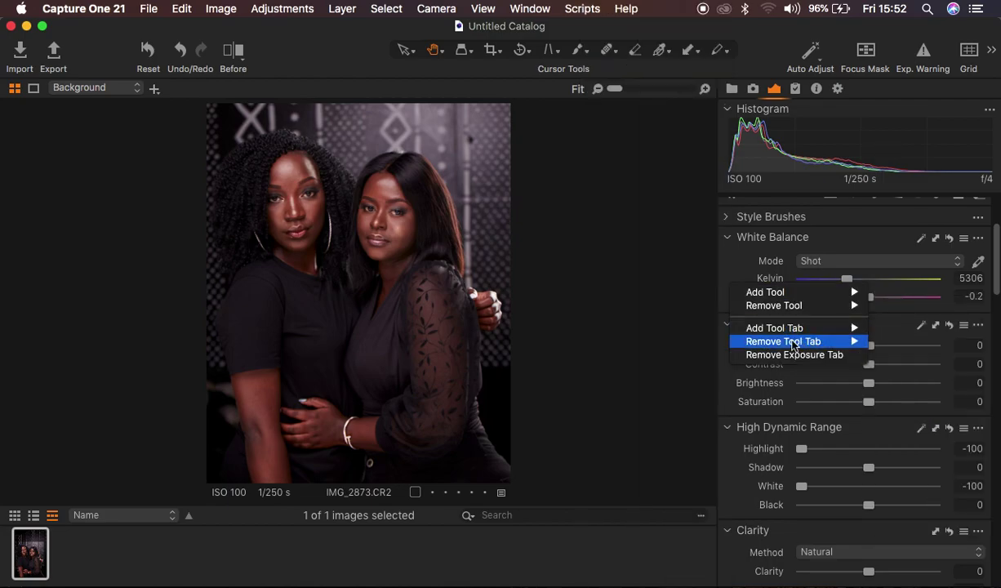
pyautogui.click(721, 266)
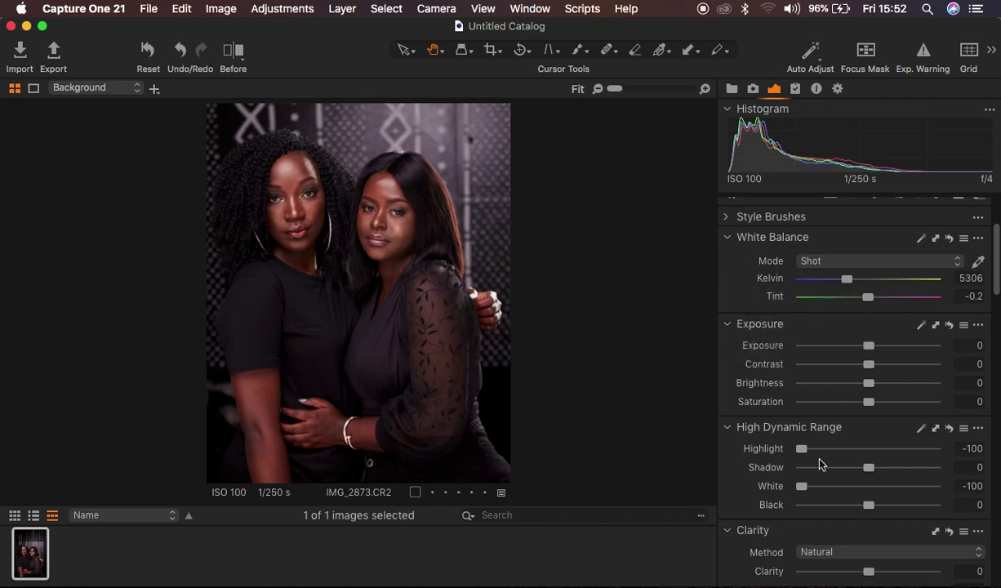
# - Set Black to -12 and Shadow to 4 in the High Dynamic Range settings
pyautogui.scroll(-1, 820, 463)
pyautogui.moveTo(868, 483); pyautogui.dragTo(859, 483)
pyautogui.moveTo(867, 446); pyautogui.dragTo(871, 448)
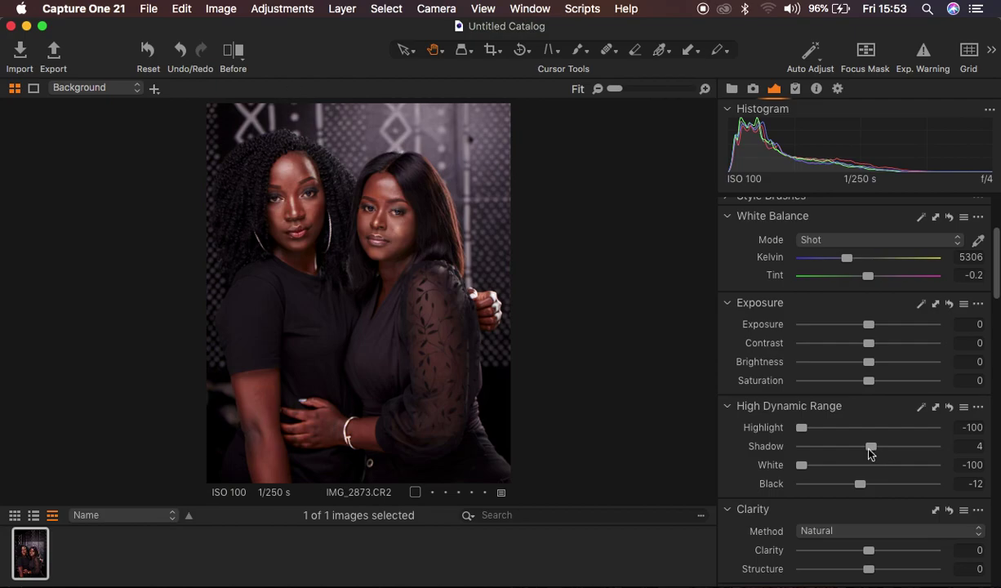
# - Set the exposure Contrast to 2 and move the lower black point of the RGB Levels to 2
pyautogui.moveTo(869, 343); pyautogui.dragTo(874, 346)
pyautogui.scroll(-3, 876, 465)
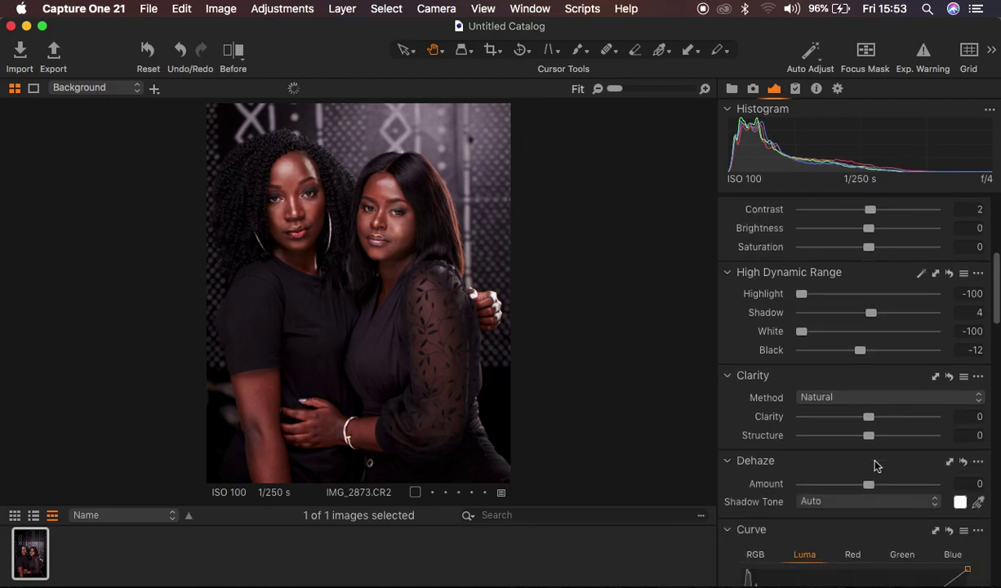
pyautogui.scroll(-10, 876, 466)
pyautogui.moveTo(727, 492); pyautogui.dragTo(730, 494)
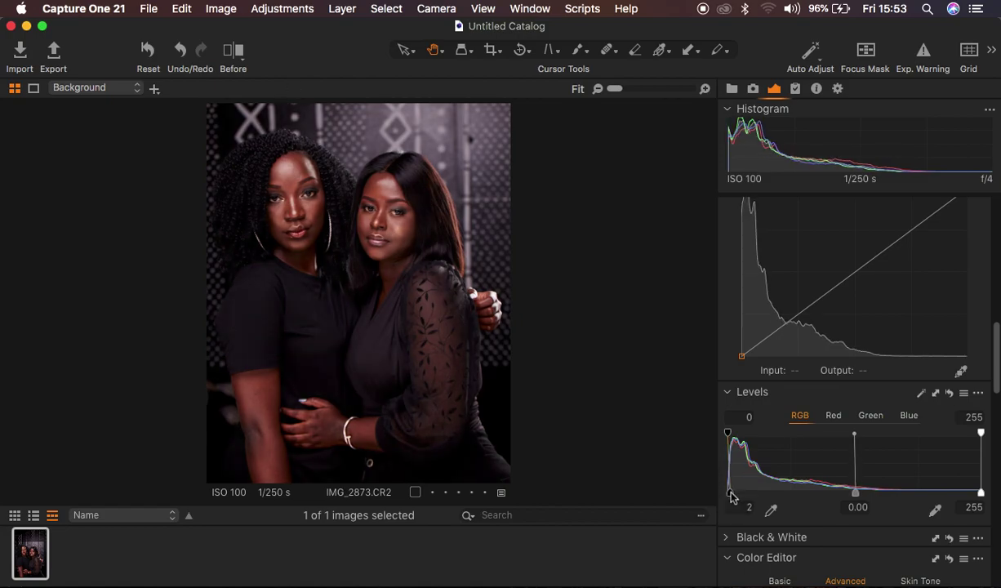
# - Nudge the Clarity amount slightly on the Background layer
pyautogui.scroll(10, 865, 448)
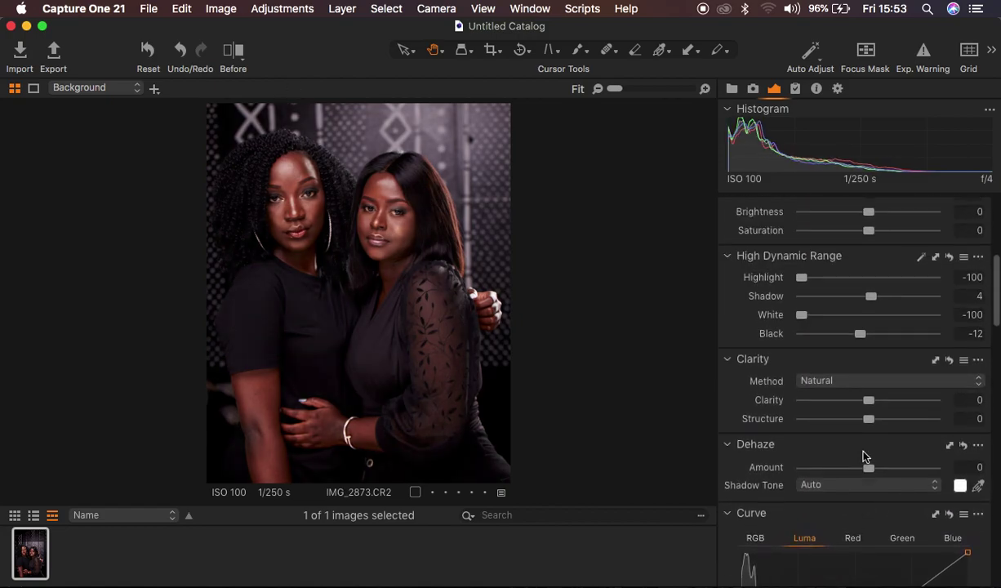
pyautogui.scroll(1, 866, 465)
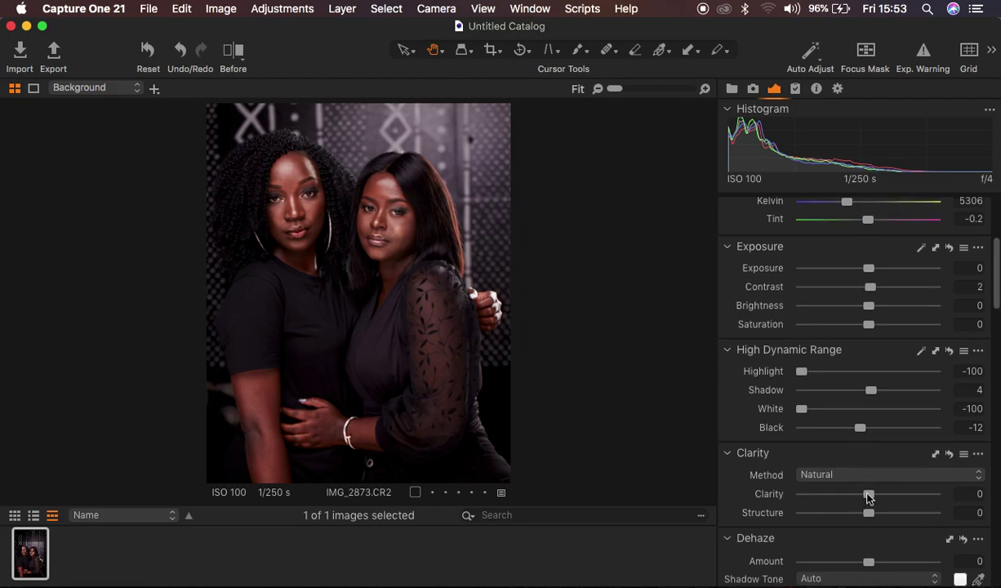
pyautogui.moveTo(868, 502); pyautogui.dragTo(869, 501)
# - Add a new filled adjustment layer above the Background and name it "color grade"
pyautogui.scroll(5, 852, 392)
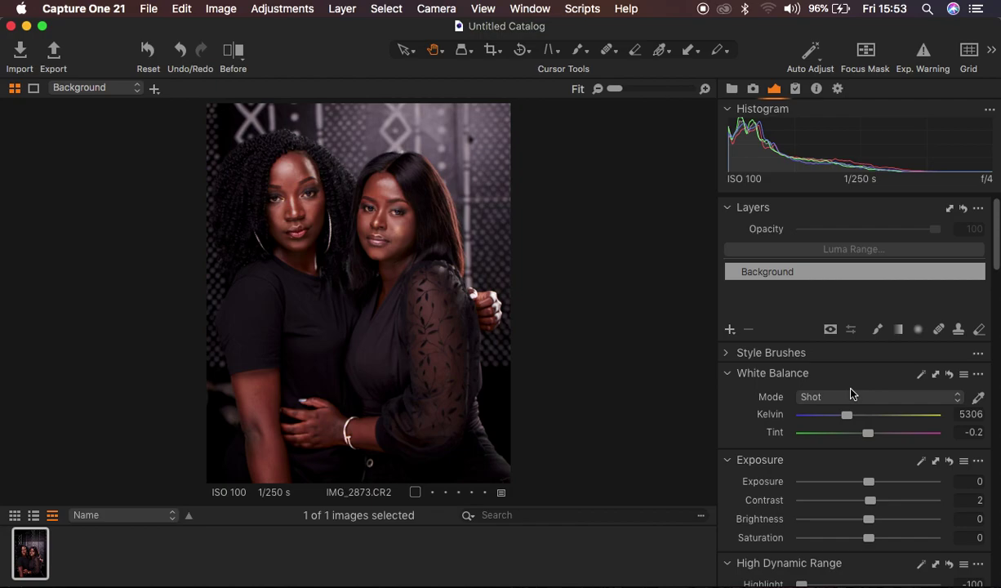
pyautogui.click(729, 331)
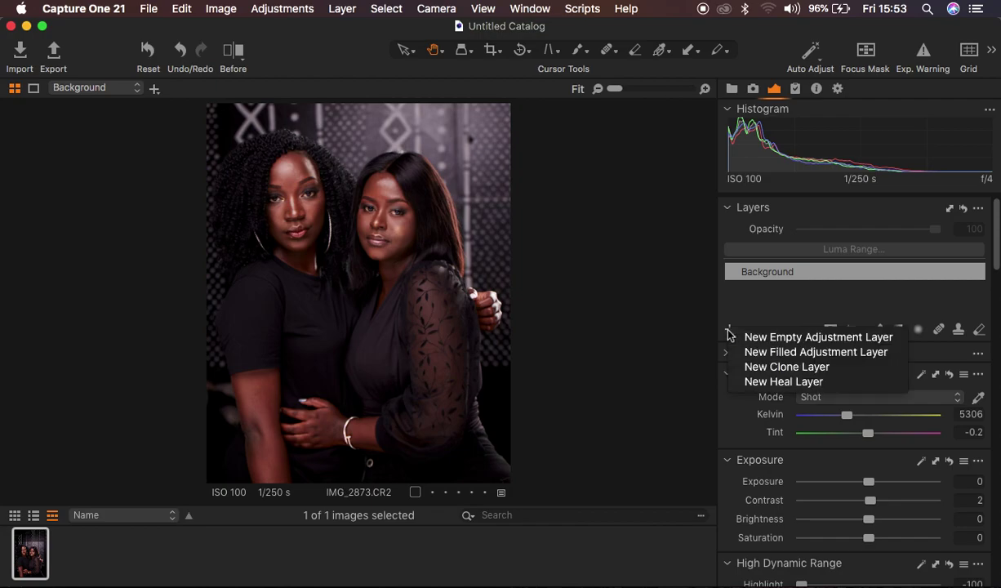
pyautogui.click(777, 353)
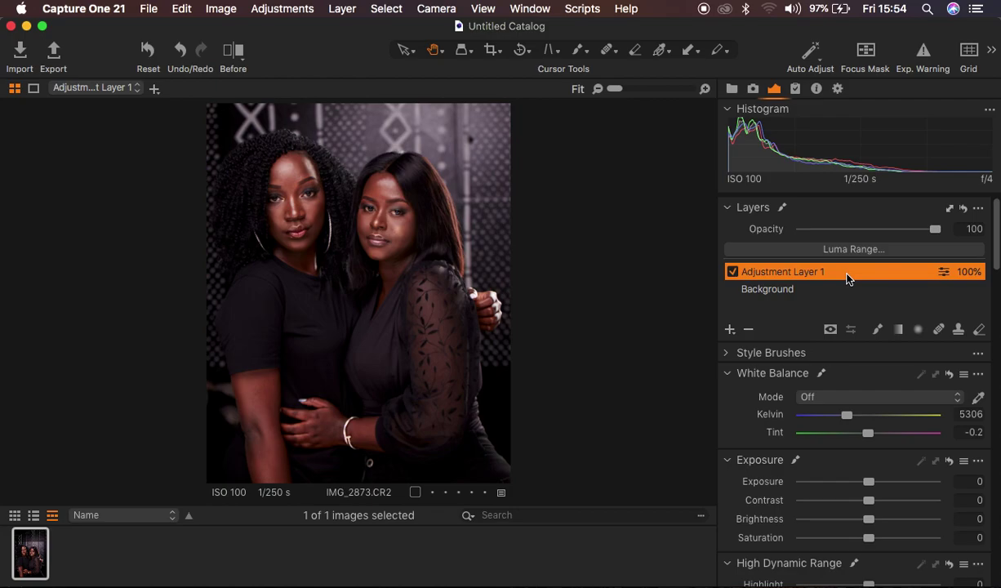
pyautogui.doubleClick(787, 268)
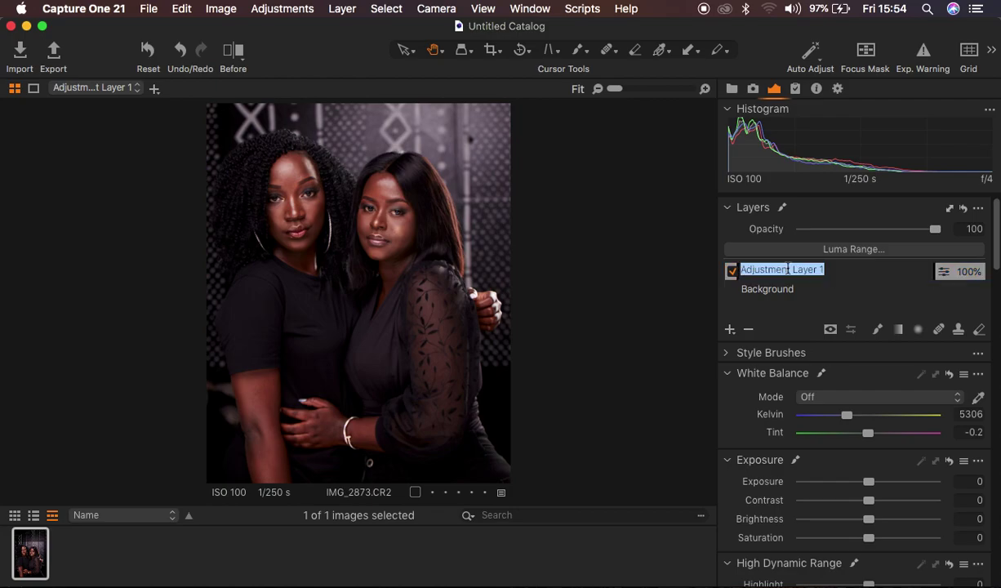
pyautogui.write('color g')
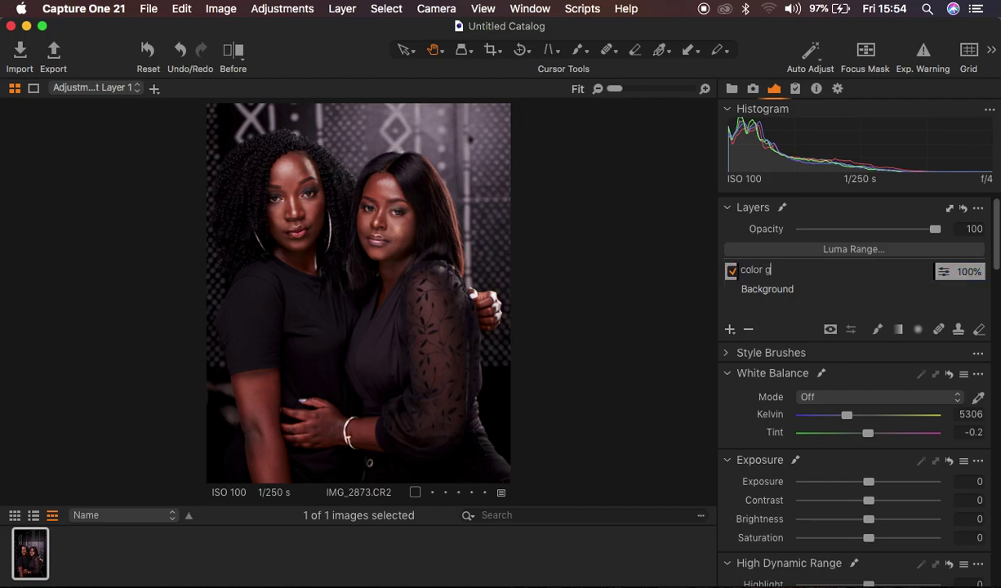
pyautogui.write('rade')
pyautogui.press('Return')
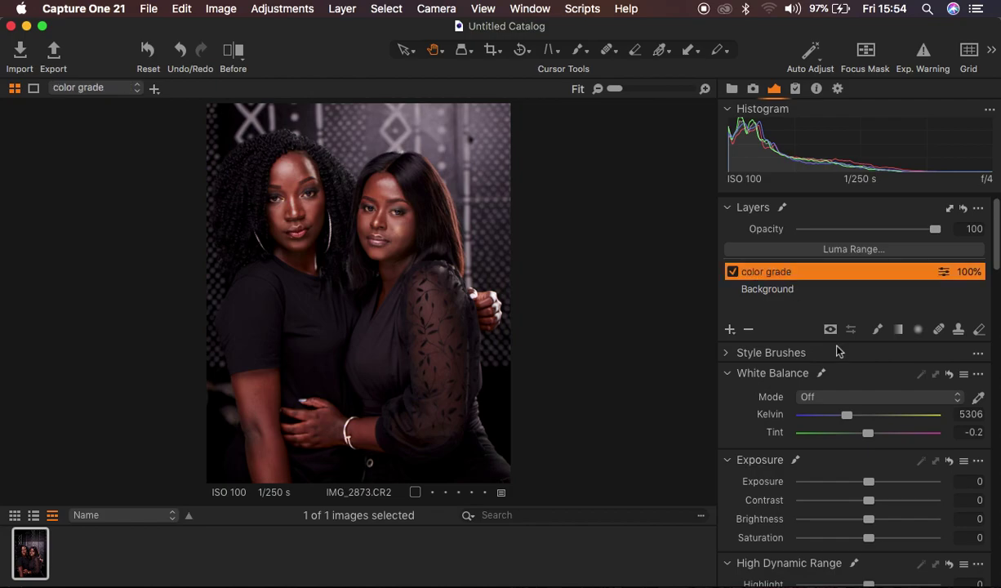
# - Switch the Color Editor to its Skin Tone mode for the color grade layer
pyautogui.scroll(-10, 822, 415)
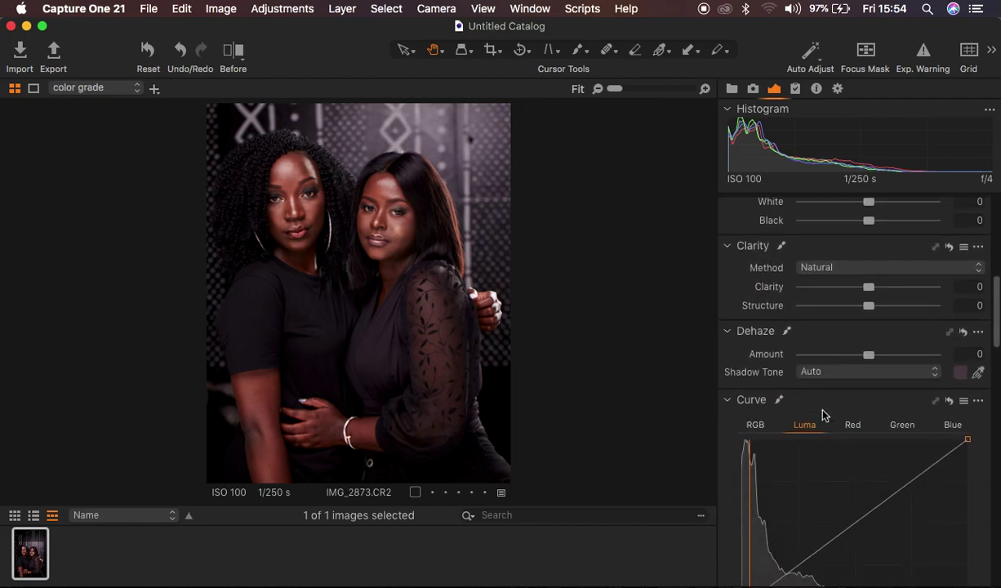
pyautogui.scroll(-5, 823, 416)
pyautogui.scroll(15, 823, 413)
pyautogui.scroll(-15, 822, 413)
pyautogui.scroll(-5, 848, 512)
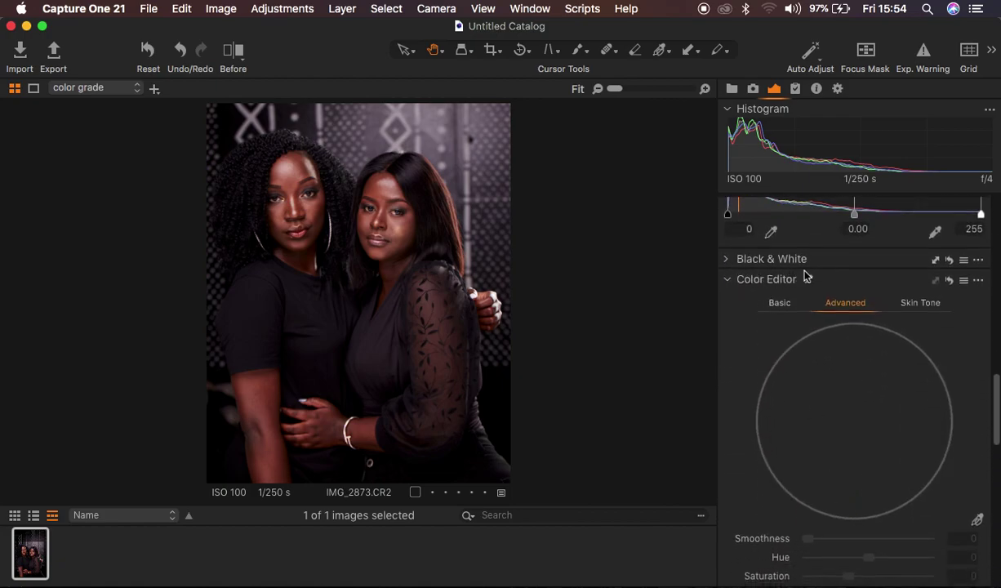
pyautogui.click(920, 304)
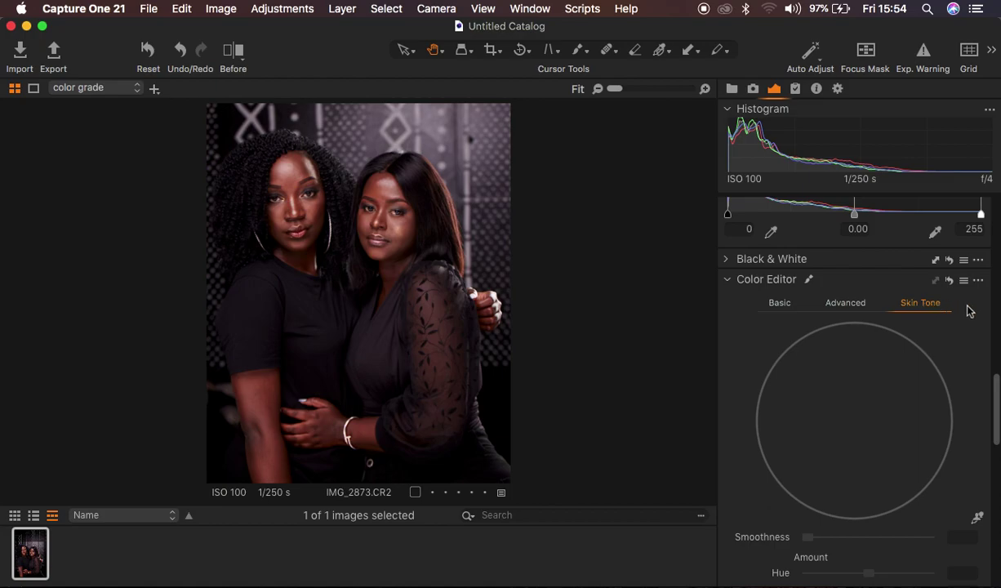
# - Sample the skin color from the cheek of the curly-haired woman with the Skin Tone color picker
pyautogui.click(976, 517)
pyautogui.press('super+plus')
pyautogui.press('super+plus')
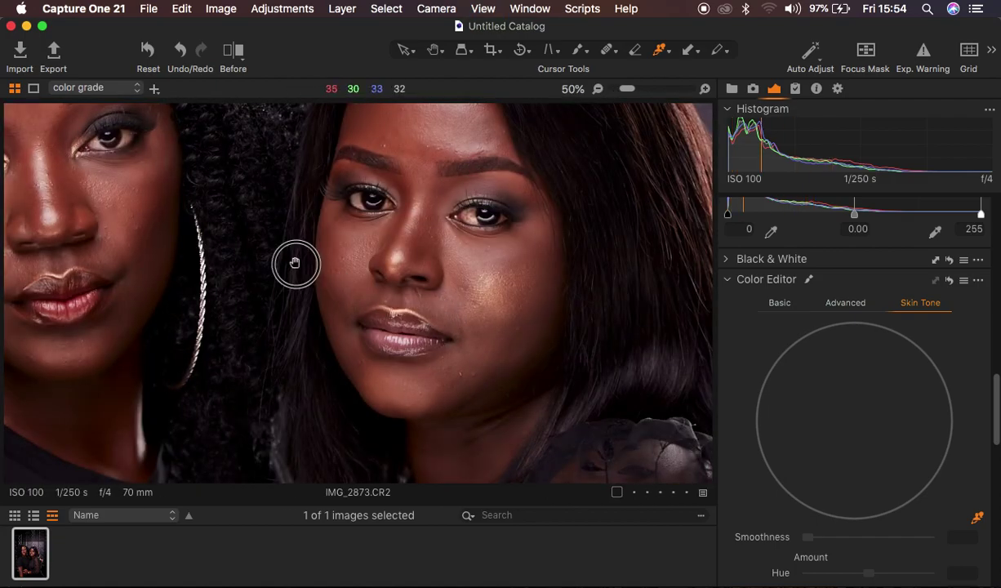
pyautogui.moveTo(297, 263); pyautogui.dragTo(445, 302)
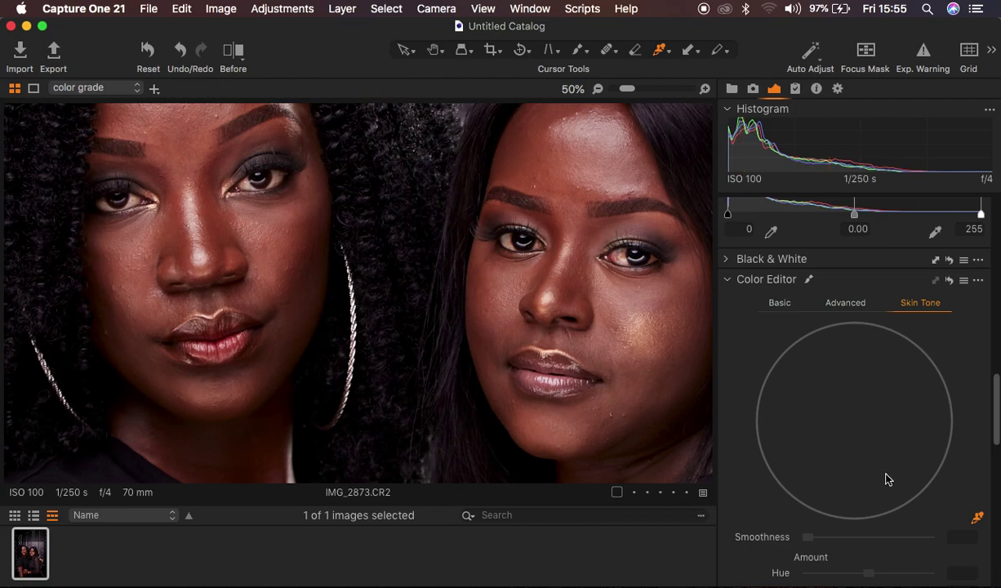
pyautogui.click(982, 522)
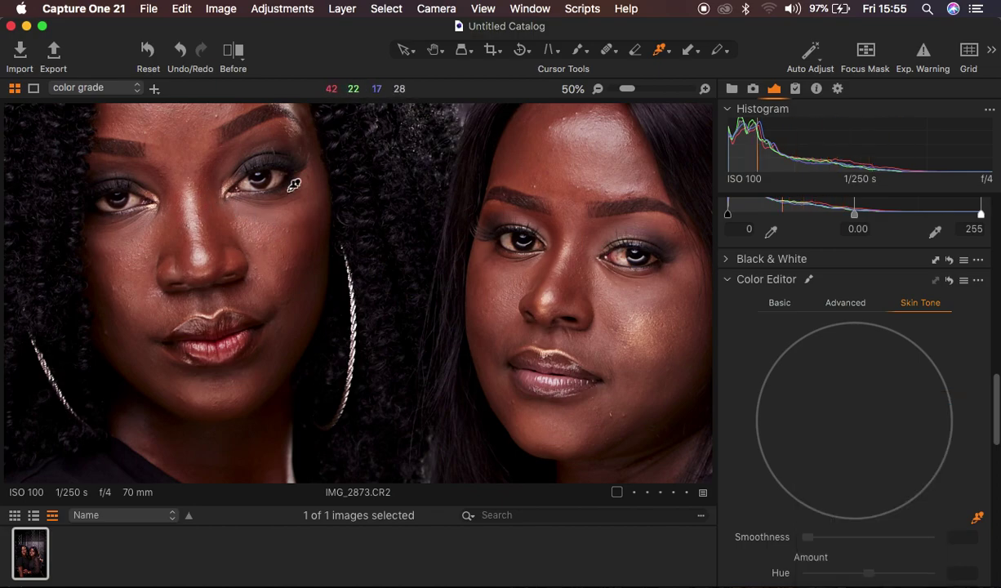
pyautogui.click(217, 287)
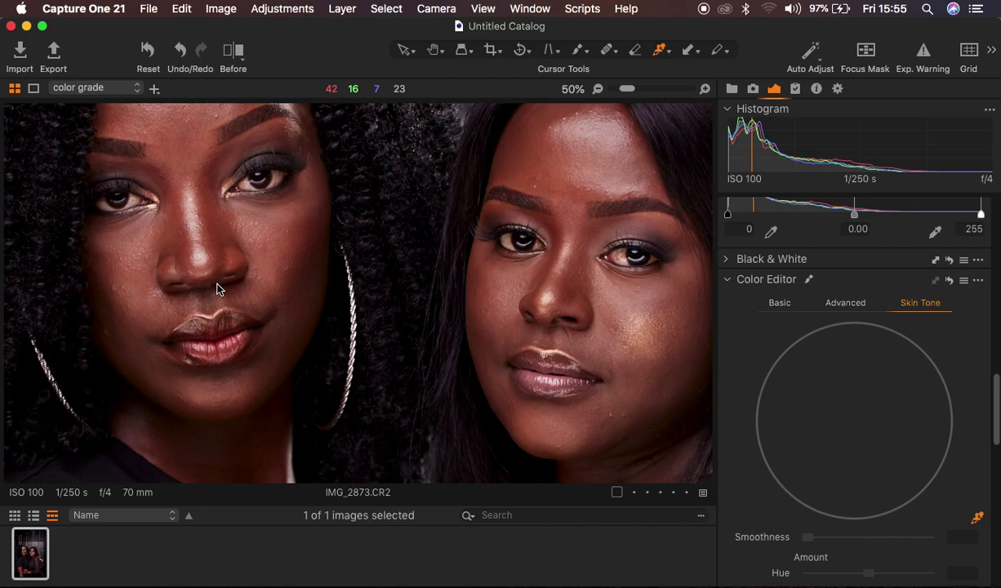
pyautogui.click(290, 253)
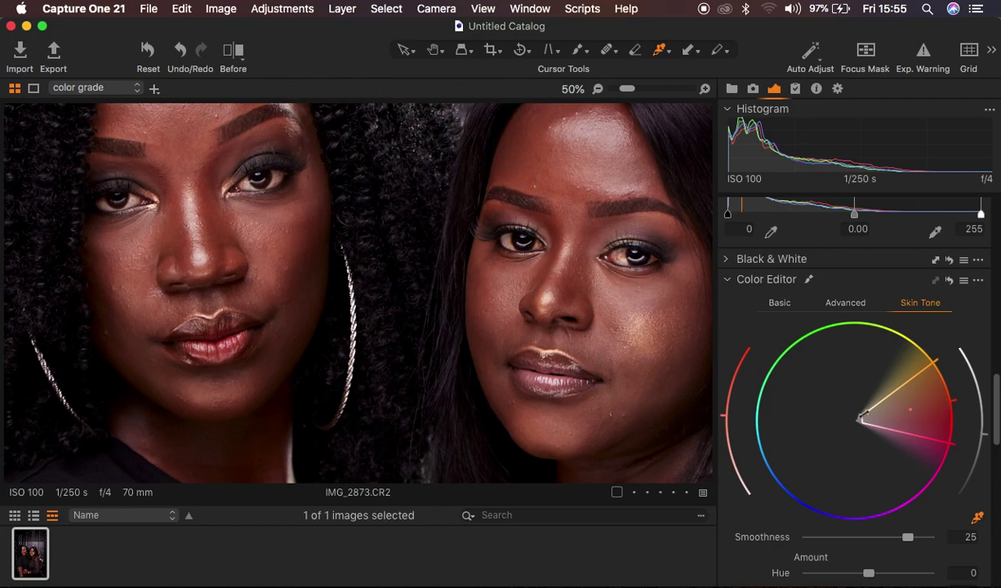
# - Preview the selected skin color range on the whole photo and on the faces, and turn the preview off
pyautogui.scroll(-10, 865, 418)
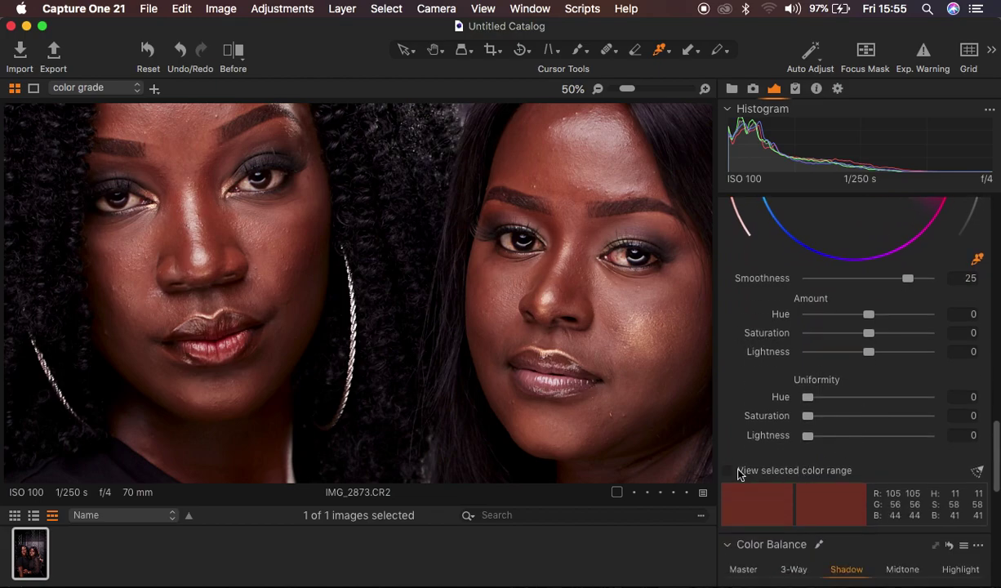
pyautogui.click(727, 471)
pyautogui.press('super+0')
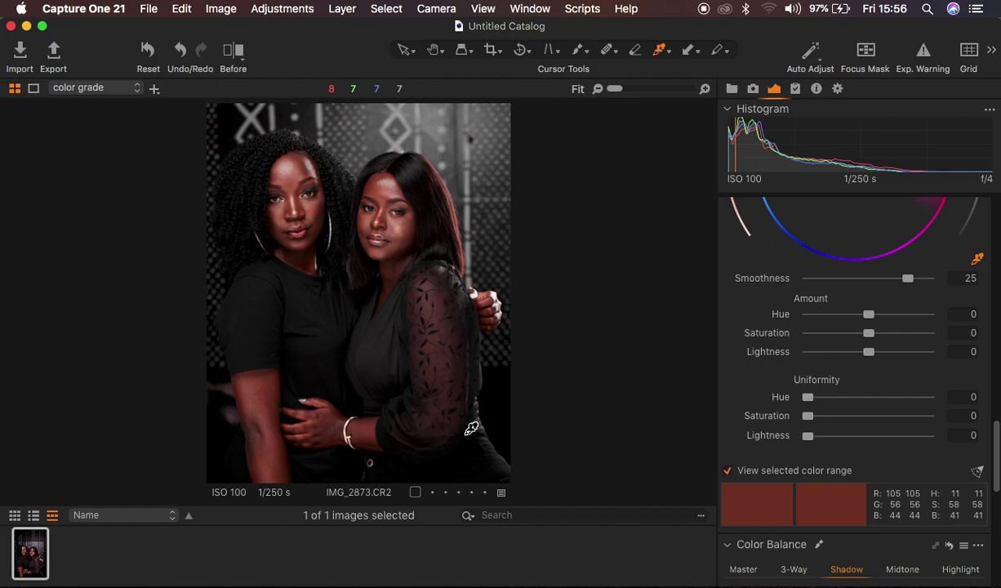
pyautogui.press('super+equal')
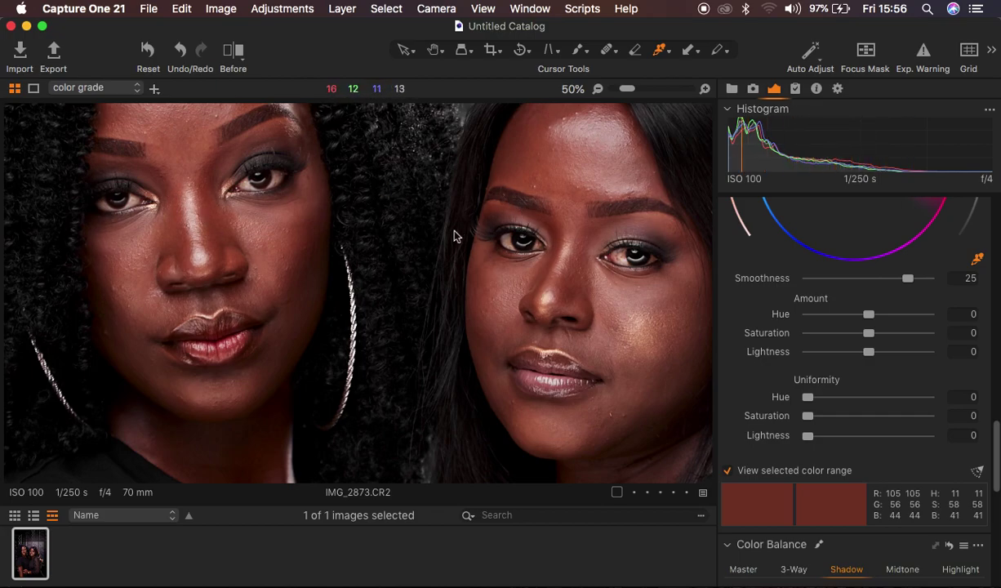
pyautogui.click(727, 470)
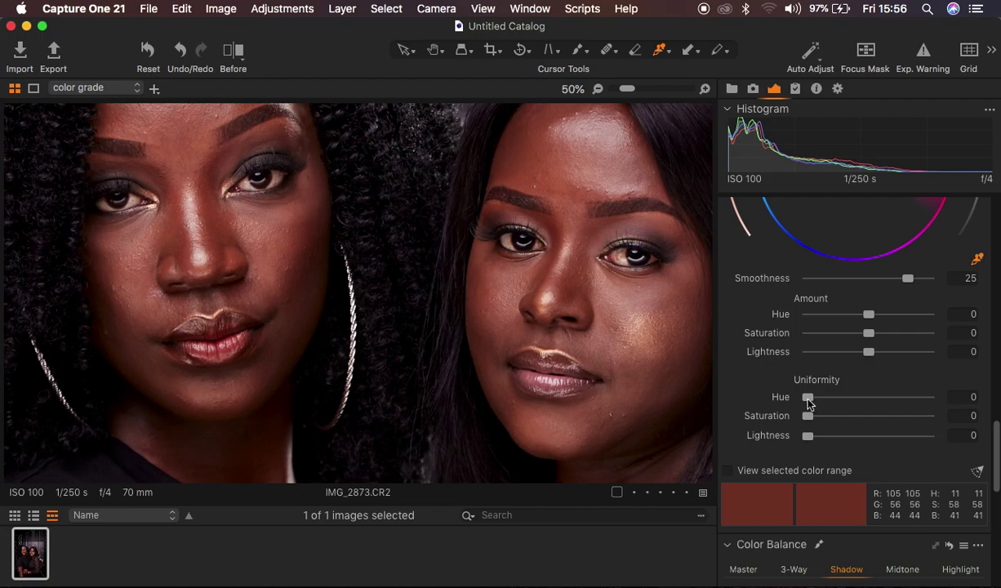
# - Raise the skin tone Uniformity to 62.1 for Hue and 57.6 for Saturation
pyautogui.press('super+minus')
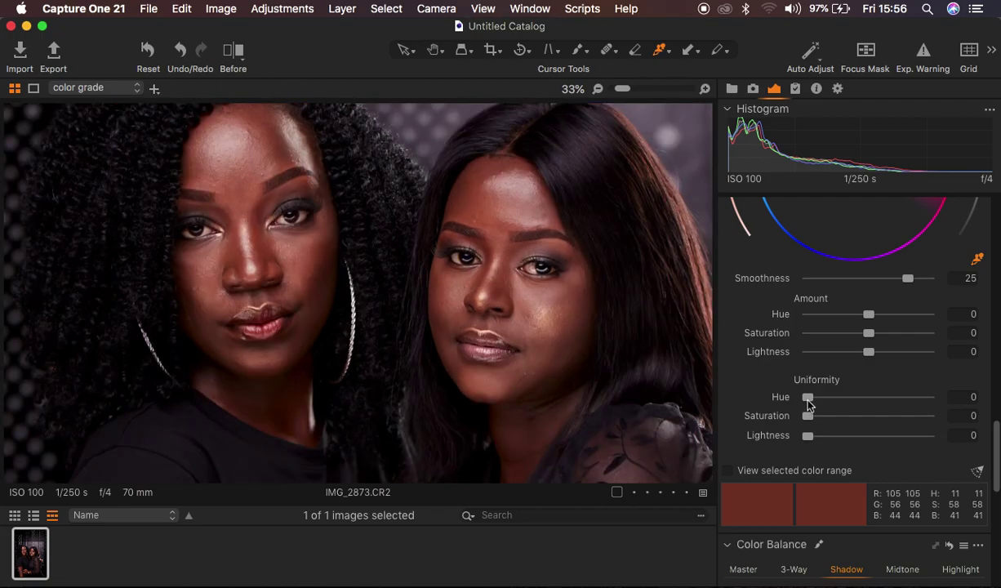
pyautogui.moveTo(808, 403); pyautogui.dragTo(896, 412)
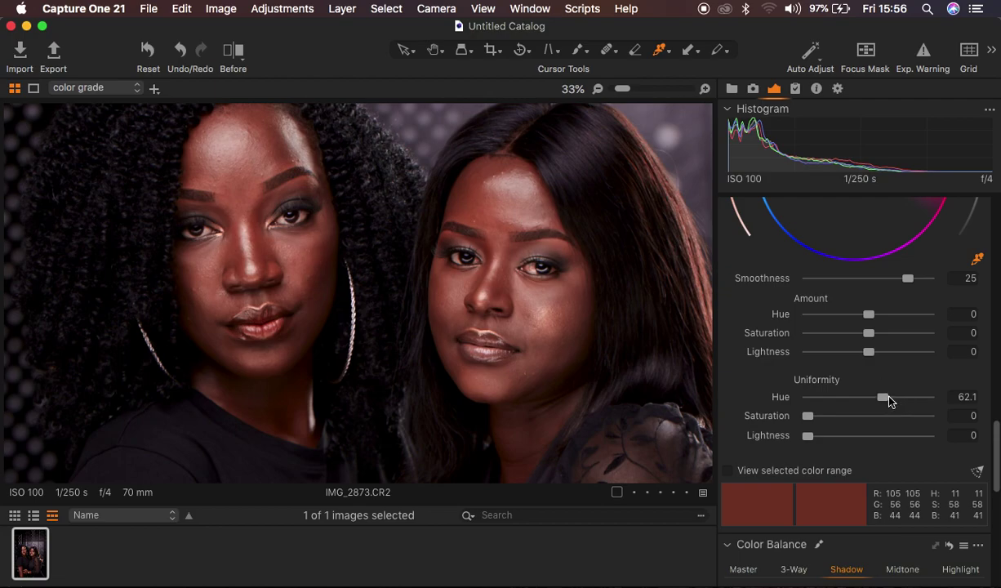
pyautogui.moveTo(807, 415); pyautogui.dragTo(868, 420)
pyautogui.moveTo(869, 419); pyautogui.dragTo(878, 418)
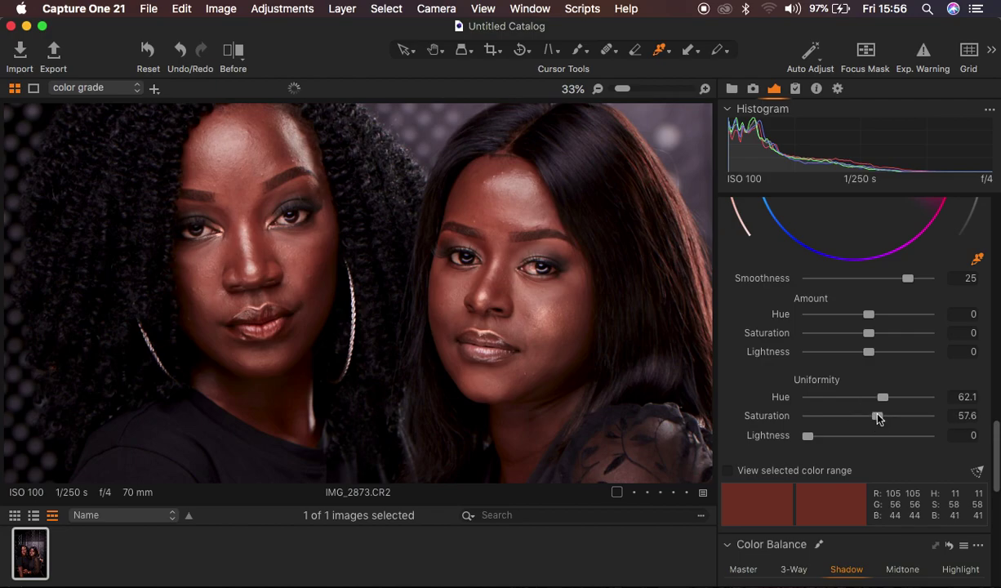
# - Compare the skin in fitted and close-up views, and increase the Uniformity Hue to 76.6 and Saturation to 70.3
pyautogui.press('super+0')
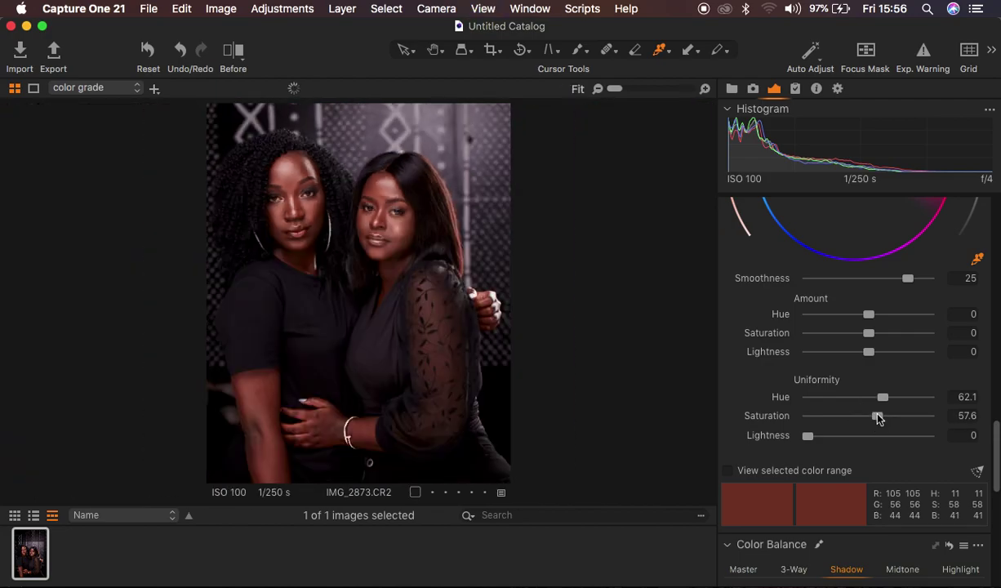
pyautogui.press('super+equal')
pyautogui.press('super+equal')
pyautogui.press('super+equal')
pyautogui.press('super+equal')
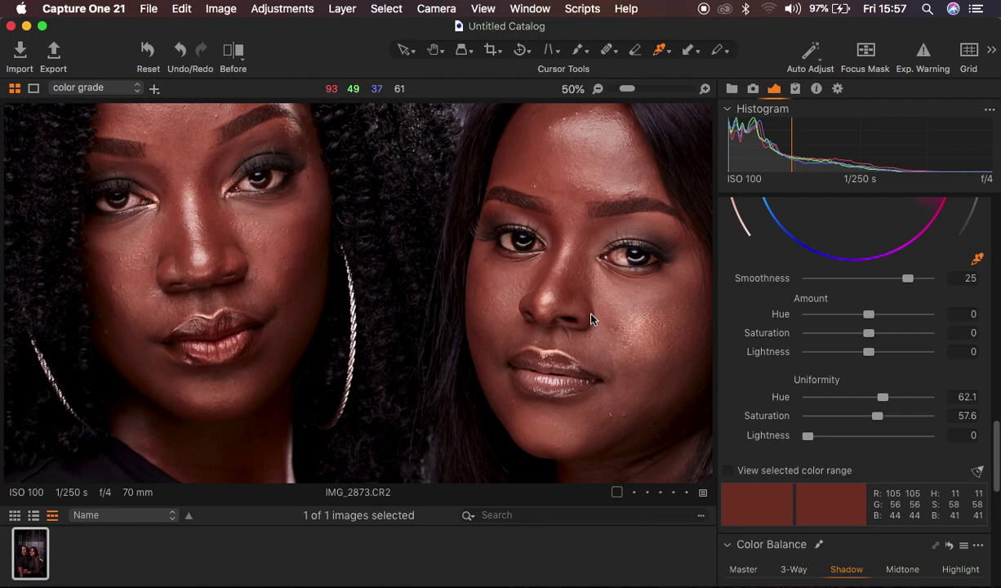
pyautogui.moveTo(882, 397); pyautogui.dragTo(893, 415)
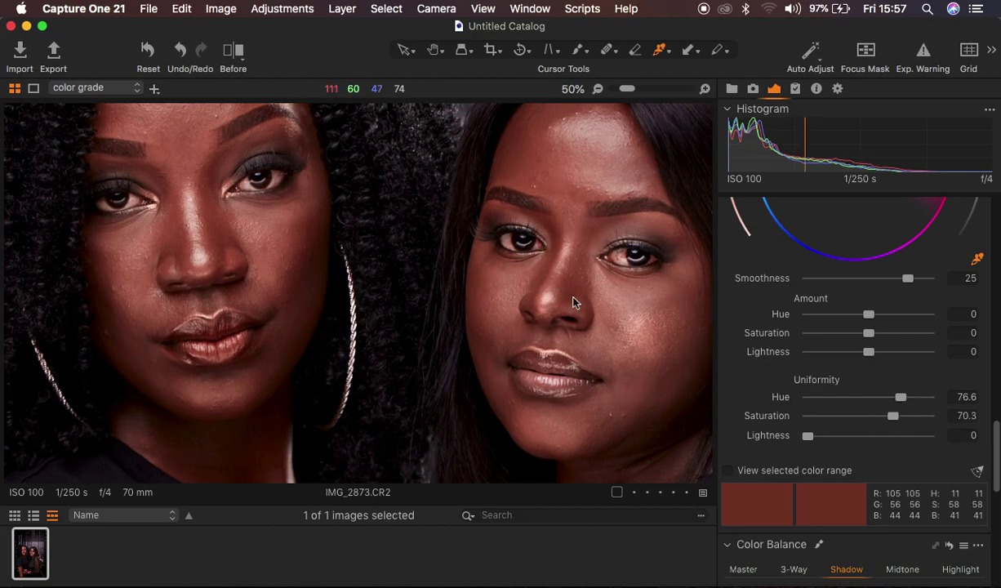
pyautogui.press('super+0')
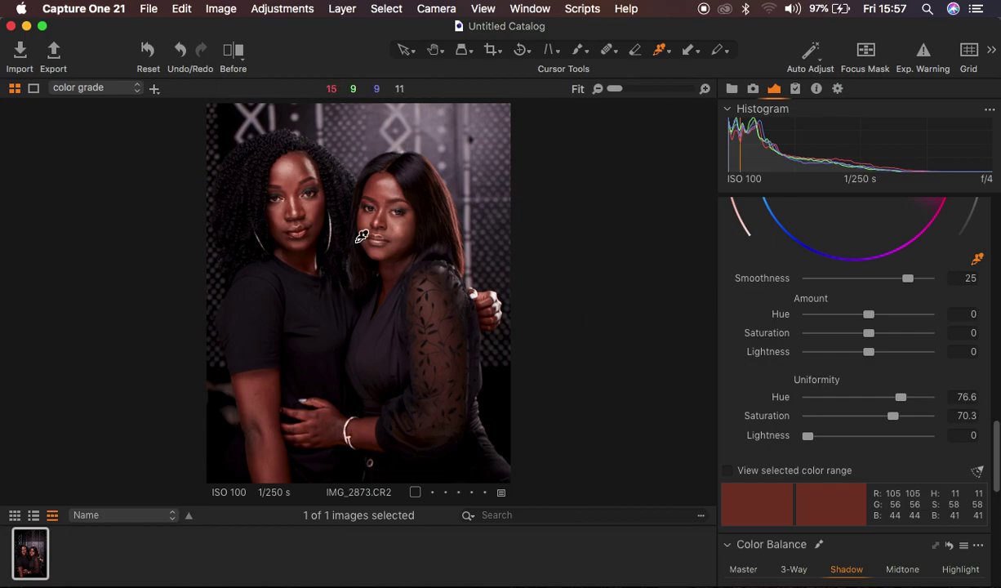
pyautogui.press('super+plus')
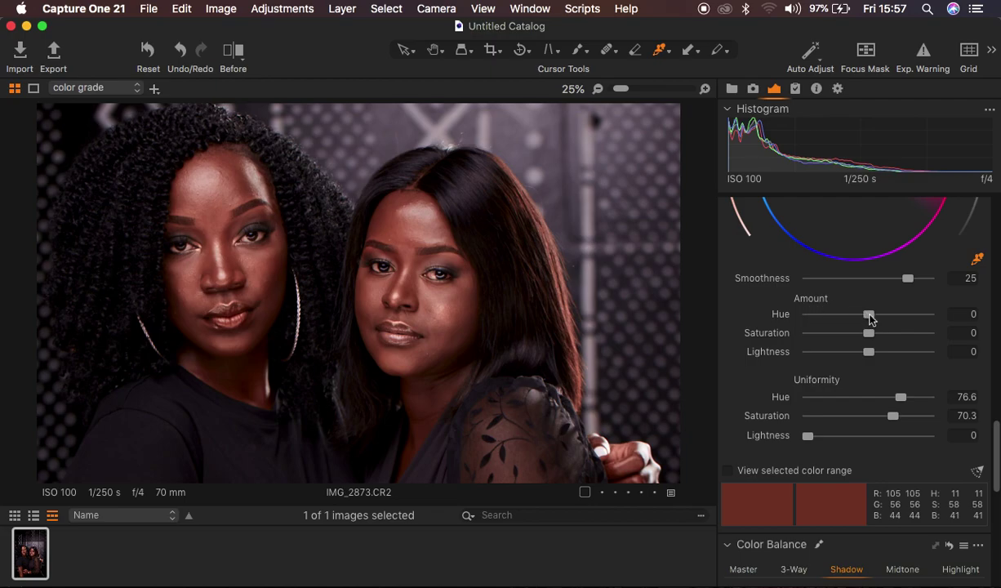
pyautogui.moveTo(870, 317); pyautogui.dragTo(833, 320)
pyautogui.moveTo(833, 320); pyautogui.dragTo(902, 319)
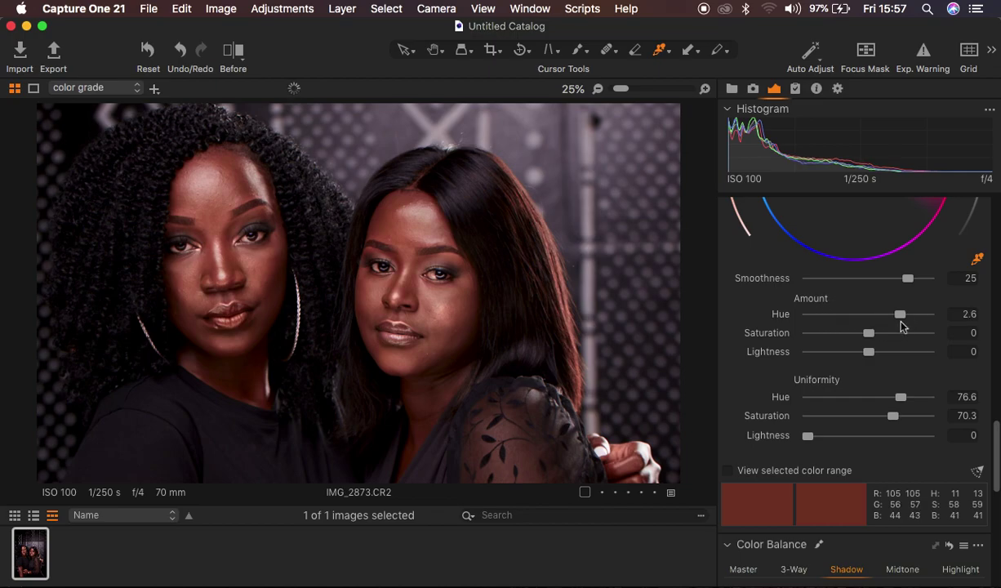
pyautogui.doubleClick(900, 315)
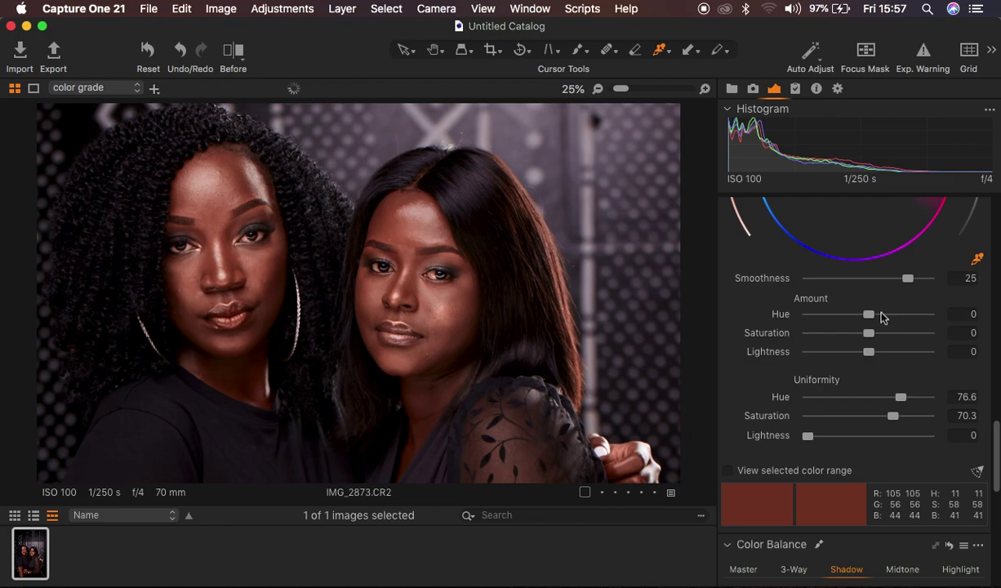
# - Set the skin tone Amount Hue to 0.8 and view the whole photo
pyautogui.moveTo(870, 320); pyautogui.dragTo(876, 318)
pyautogui.click(875, 318)
pyautogui.moveTo(875, 317); pyautogui.dragTo(879, 318)
pyautogui.press('super+0')
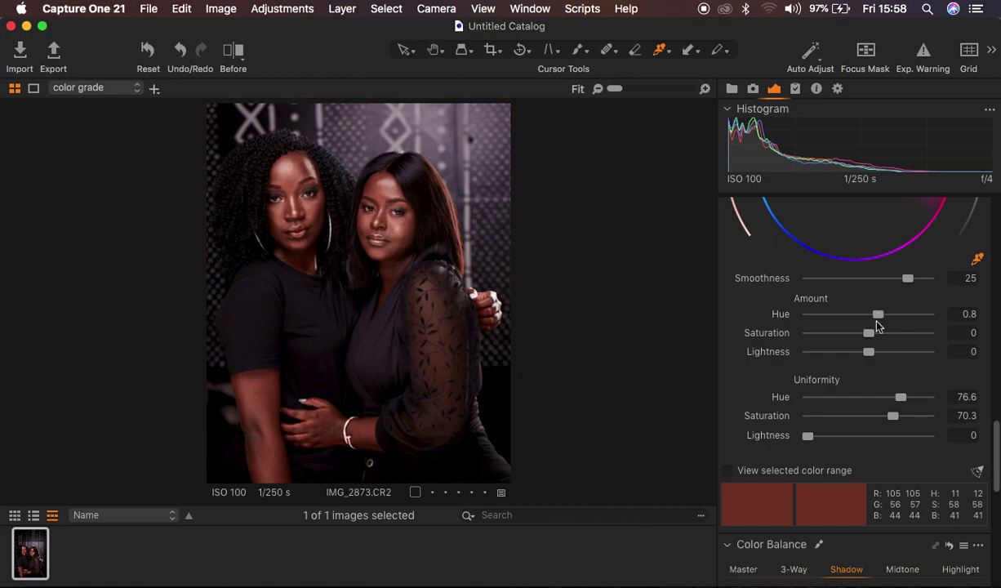
# - Tint the shadows moderately toward cyan-blue in Color Balance
pyautogui.scroll(-5, 825, 443)
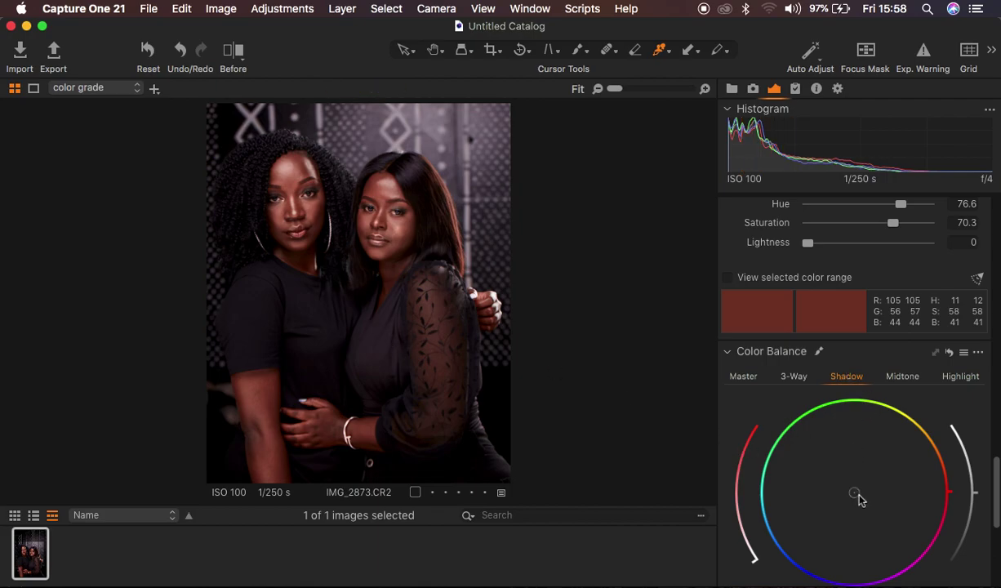
pyautogui.moveTo(853, 497); pyautogui.dragTo(828, 498)
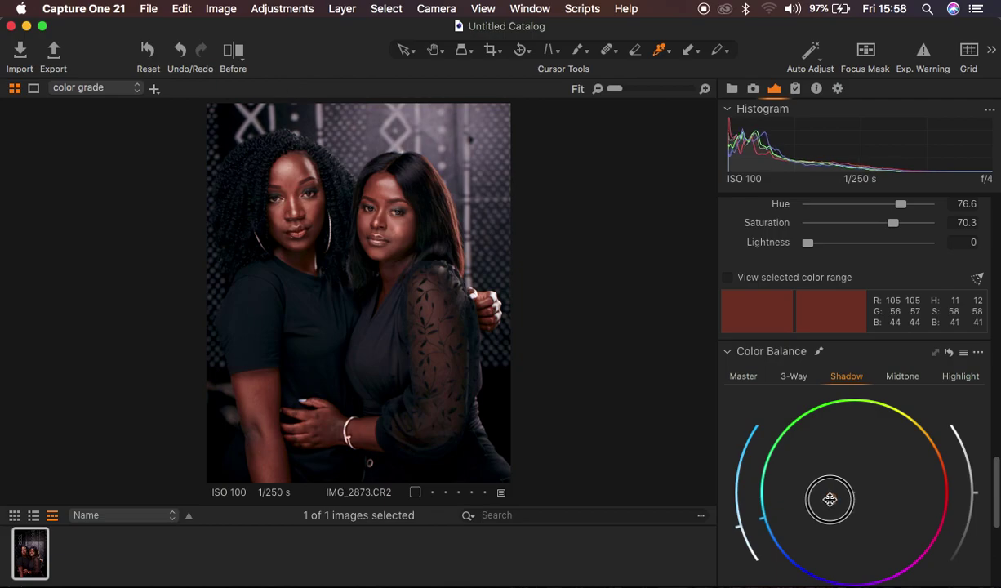
pyautogui.moveTo(830, 498); pyautogui.dragTo(829, 495)
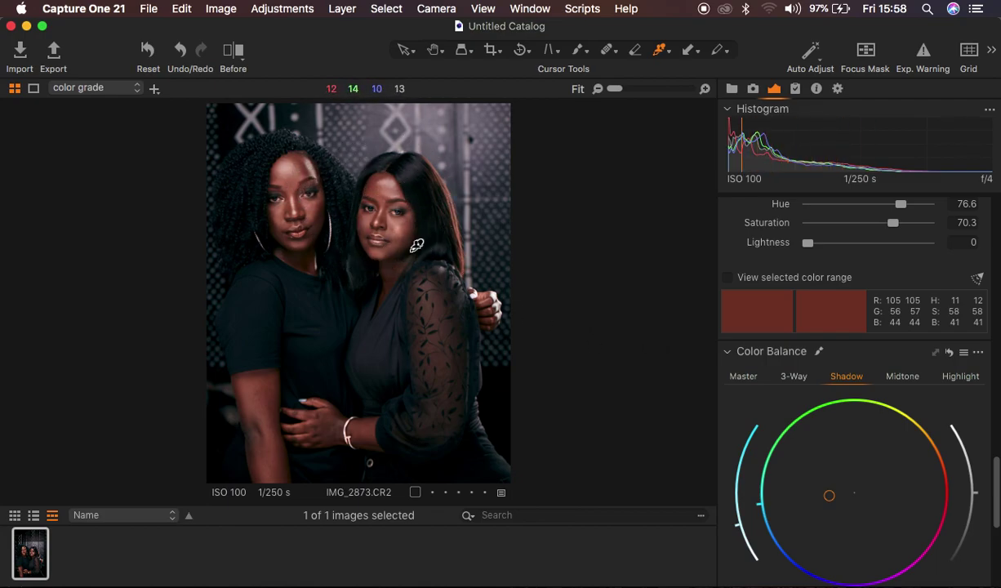
# - Tint the midtones slightly toward orange-red in Color Balance
pyautogui.click(902, 377)
pyautogui.moveTo(855, 491); pyautogui.dragTo(865, 488)
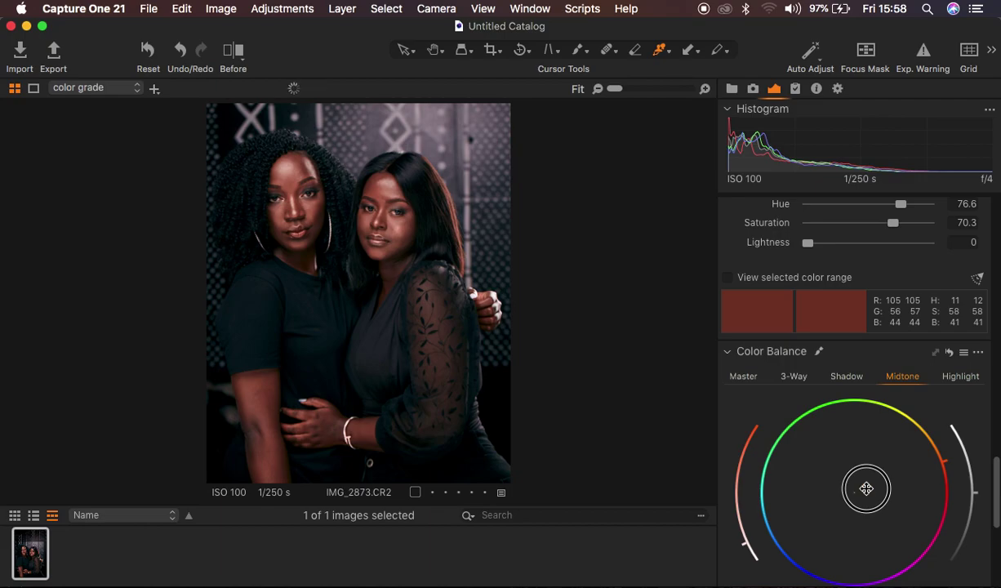
pyautogui.moveTo(866, 488); pyautogui.dragTo(865, 488)
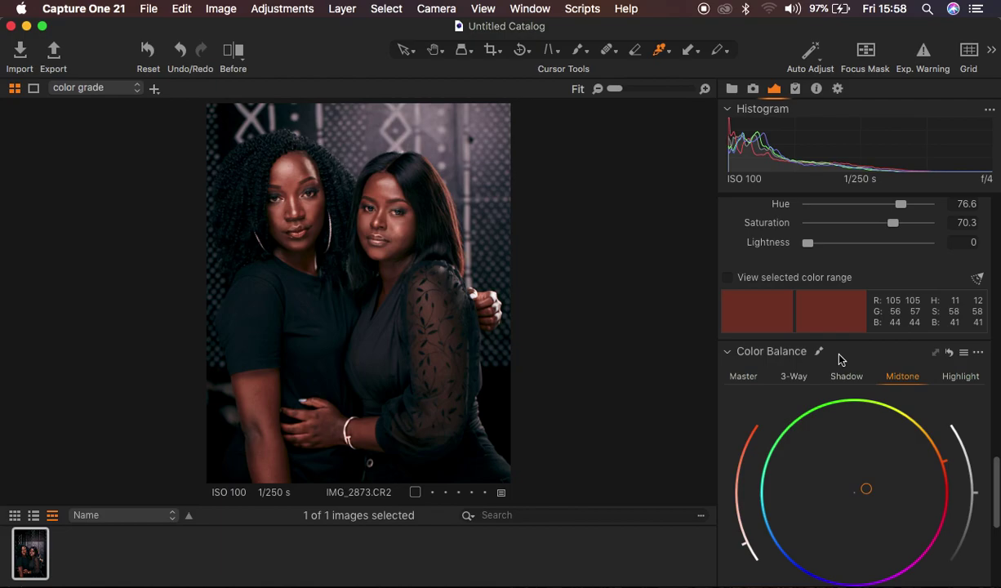
# - Examine the color grade on both faces close up and on the whole photo, comparing it with the Before version
pyautogui.press('super+equal')
pyautogui.press('super+equal')
pyautogui.press('super+equal')
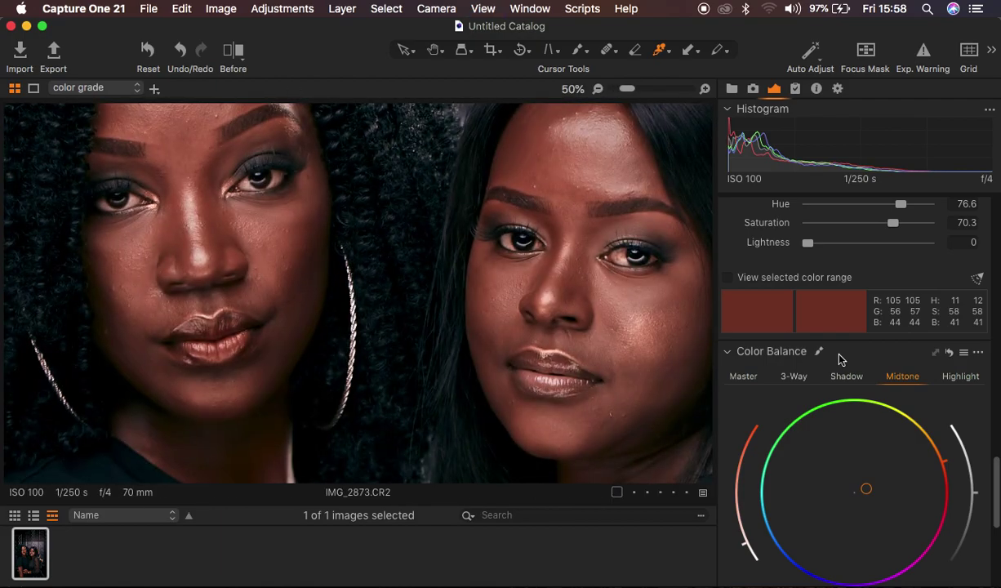
pyautogui.moveTo(587, 197); pyautogui.dragTo(535, 223)
pyautogui.click(230, 54)
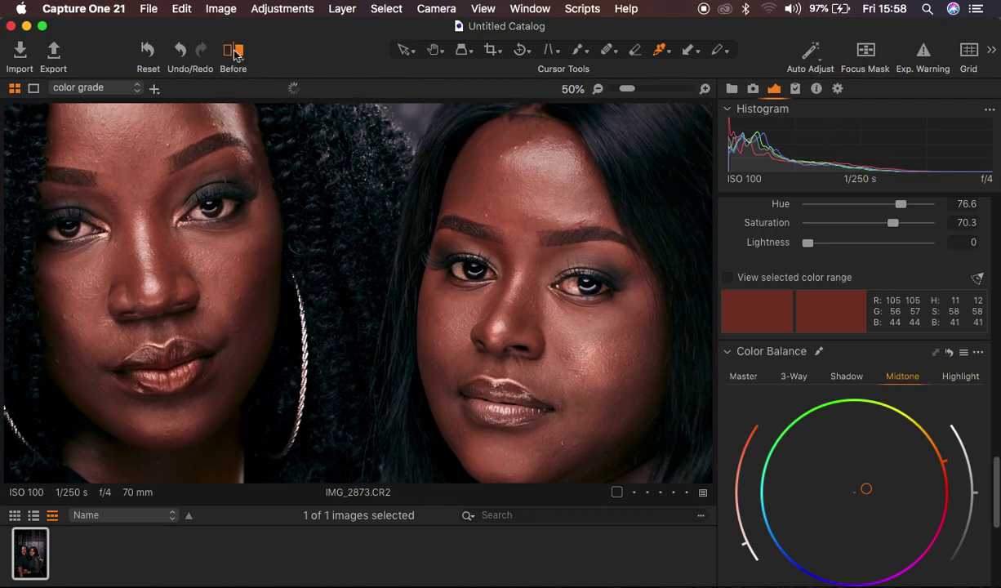
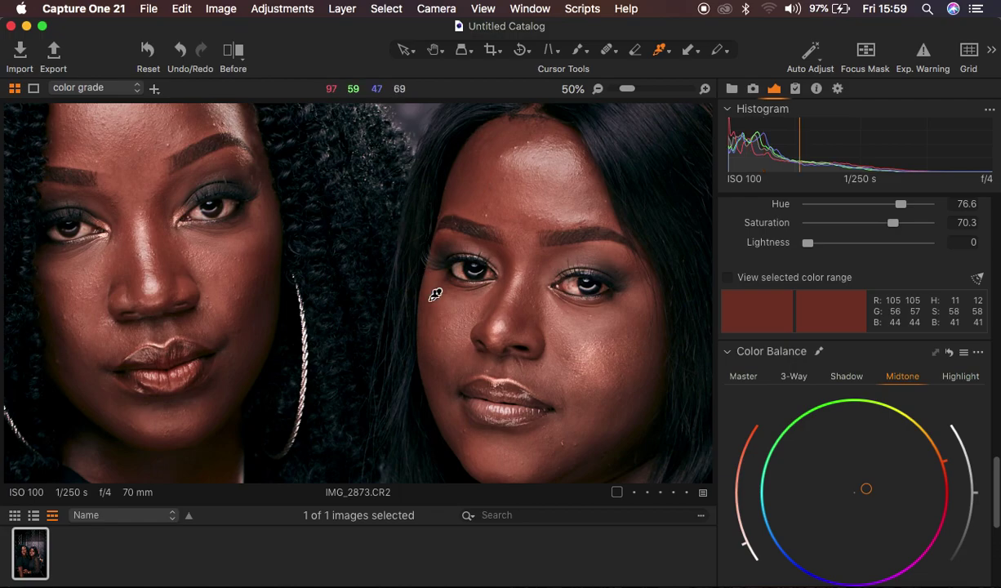
pyautogui.press('super+0')
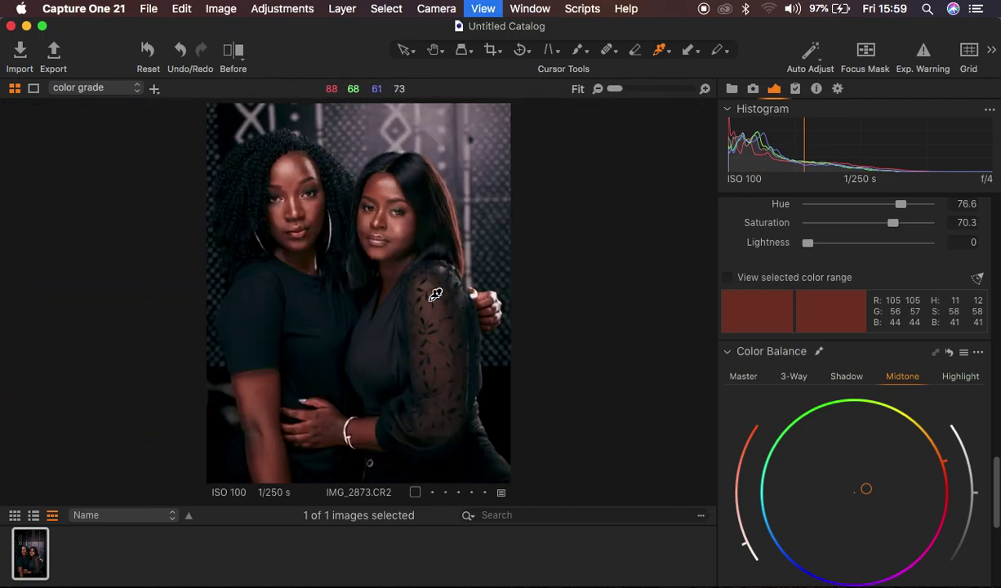
pyautogui.press('super+equal')
pyautogui.press('super+equal')
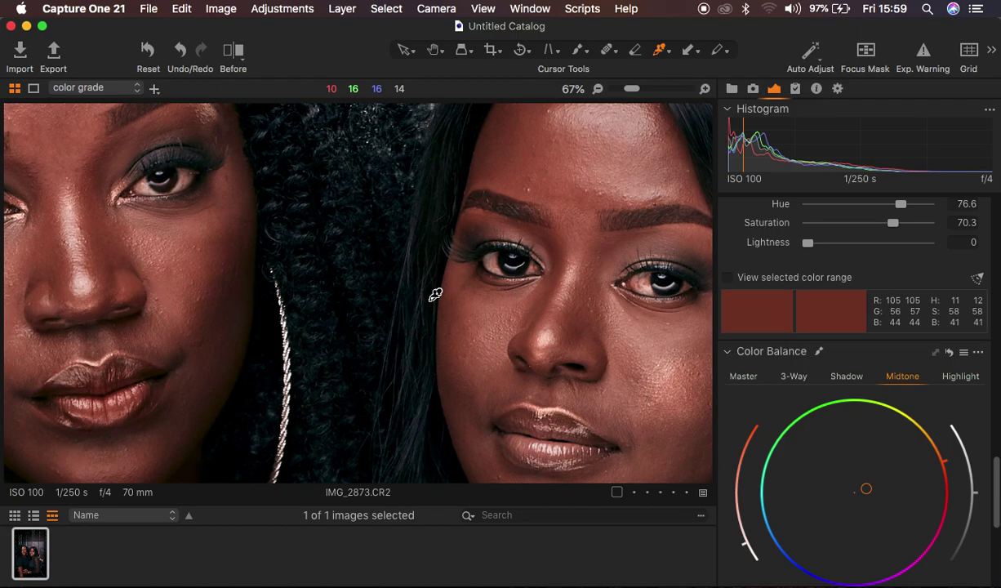
# - Show the color grade layer's mask and erase it over both women's lips
pyautogui.scroll(10, 930, 263)
pyautogui.scroll(15, 931, 262)
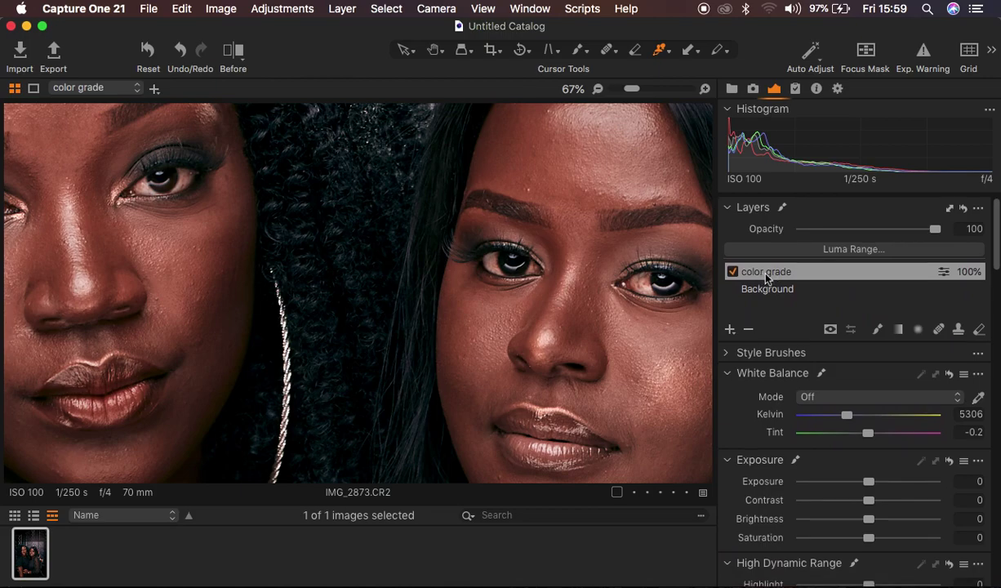
pyautogui.press('super+minus')
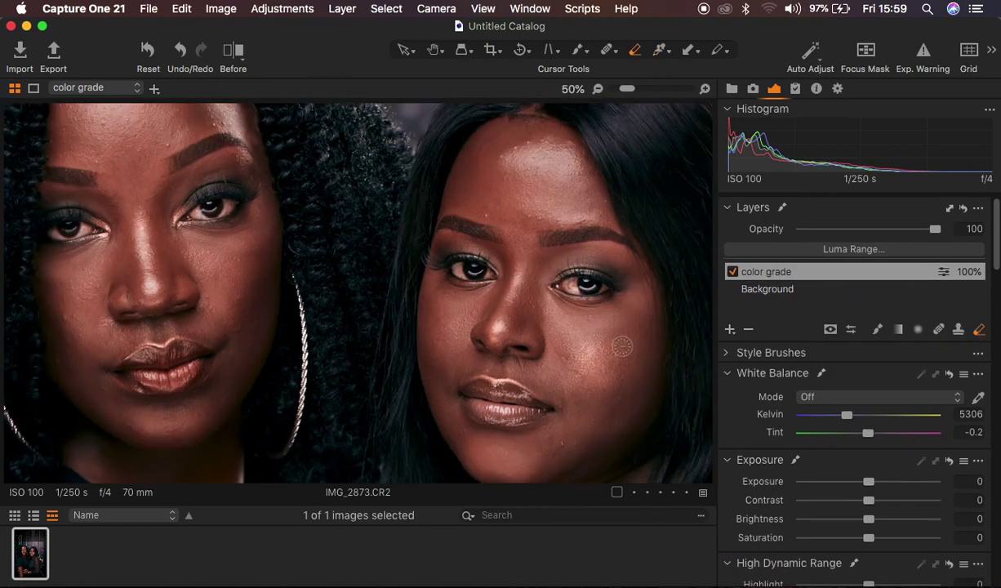
pyautogui.press('m')
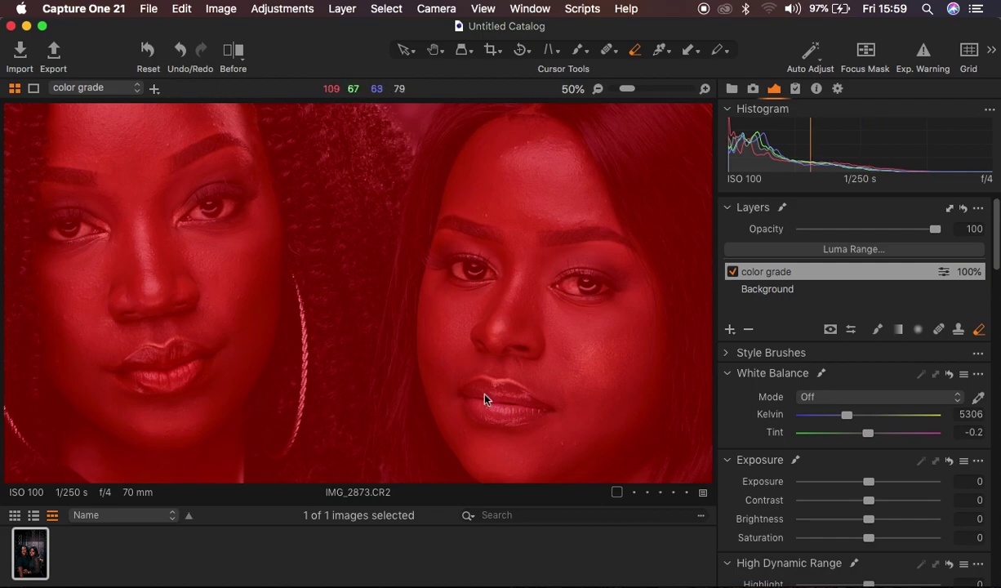
pyautogui.moveTo(469, 393)
pyautogui.mouseDown()
pyautogui.moveTo(505, 410)
pyautogui.moveTo(521, 403)
pyautogui.moveTo(475, 391)
pyautogui.moveTo(496, 385)
pyautogui.moveTo(536, 409)
pyautogui.moveTo(494, 418)
pyautogui.moveTo(462, 395)
pyautogui.moveTo(502, 421)
pyautogui.moveTo(536, 411)
pyautogui.moveTo(478, 382)
pyautogui.mouseUp()
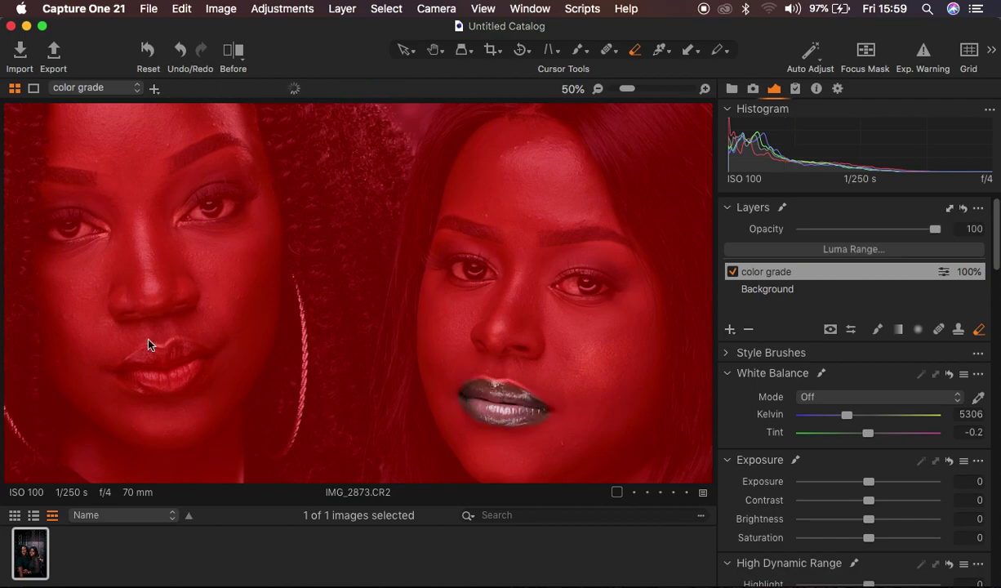
pyautogui.moveTo(126, 364)
pyautogui.mouseDown()
pyautogui.moveTo(200, 353)
pyautogui.moveTo(180, 379)
pyautogui.moveTo(147, 383)
pyautogui.moveTo(124, 371)
pyautogui.moveTo(173, 384)
pyautogui.moveTo(141, 372)
pyautogui.moveTo(178, 368)
pyautogui.moveTo(149, 372)
pyautogui.moveTo(193, 355)
pyautogui.moveTo(165, 350)
pyautogui.moveTo(180, 346)
pyautogui.moveTo(210, 350)
pyautogui.moveTo(172, 383)
pyautogui.moveTo(113, 370)
pyautogui.moveTo(151, 364)
pyautogui.mouseUp()
# - Erase the color grade layer's mask over both women's eyes and eyelids, and hide the mask overlay
pyautogui.moveTo(183, 204)
pyautogui.mouseDown()
pyautogui.moveTo(234, 192)
pyautogui.moveTo(197, 209)
pyautogui.moveTo(220, 206)
pyautogui.moveTo(191, 203)
pyautogui.moveTo(224, 203)
pyautogui.moveTo(214, 199)
pyautogui.mouseUp()
pyautogui.moveTo(72, 224)
pyautogui.mouseDown()
pyautogui.moveTo(40, 221)
pyautogui.moveTo(61, 216)
pyautogui.moveTo(81, 230)
pyautogui.mouseUp()
pyautogui.moveTo(447, 250)
pyautogui.mouseDown()
pyautogui.moveTo(476, 250)
pyautogui.moveTo(494, 269)
pyautogui.moveTo(454, 263)
pyautogui.mouseUp()
pyautogui.moveTo(569, 277)
pyautogui.mouseDown()
pyautogui.moveTo(608, 264)
pyautogui.moveTo(608, 285)
pyautogui.moveTo(563, 281)
pyautogui.moveTo(584, 270)
pyautogui.moveTo(560, 290)
pyautogui.moveTo(586, 278)
pyautogui.mouseUp()
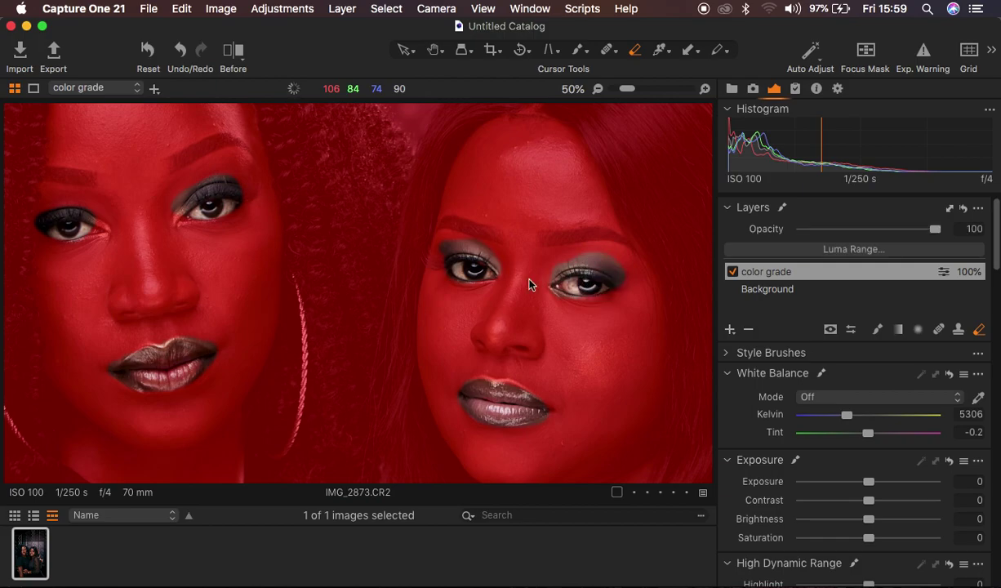
pyautogui.press('m')
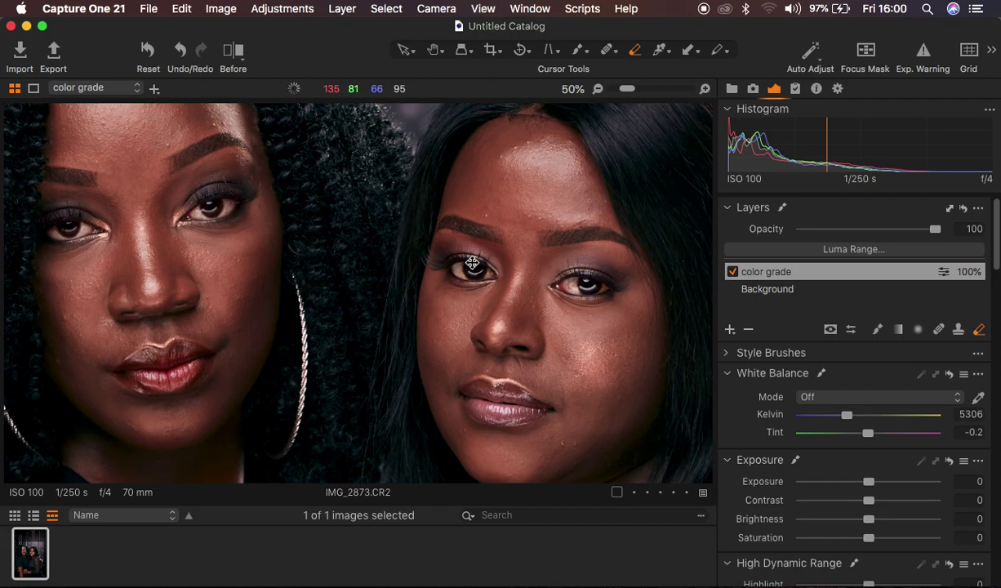
# - Check the color grade layer's effect on the whole photo by varying its Opacity, ending at 100
pyautogui.press('super+0')
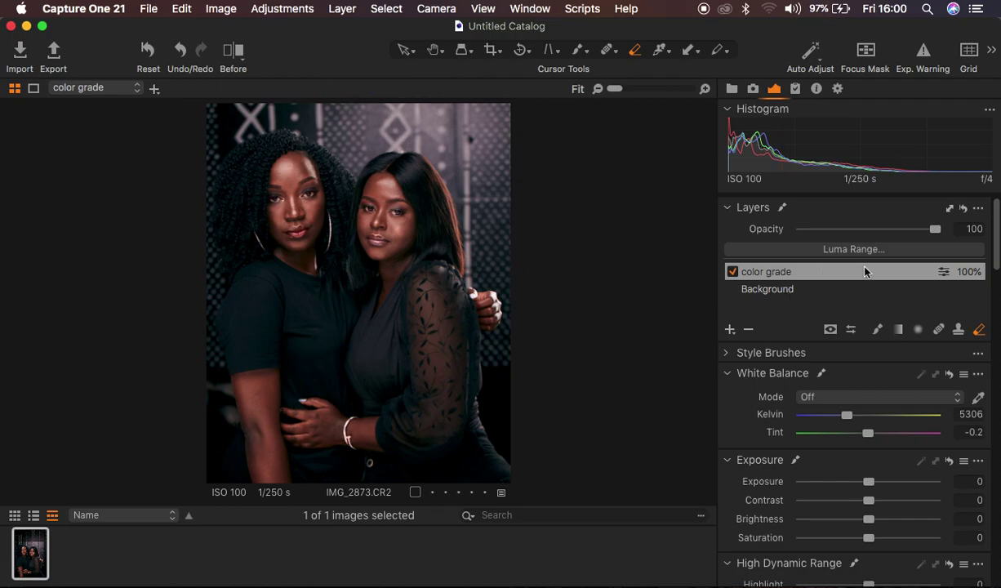
pyautogui.moveTo(912, 229); pyautogui.dragTo(950, 231)
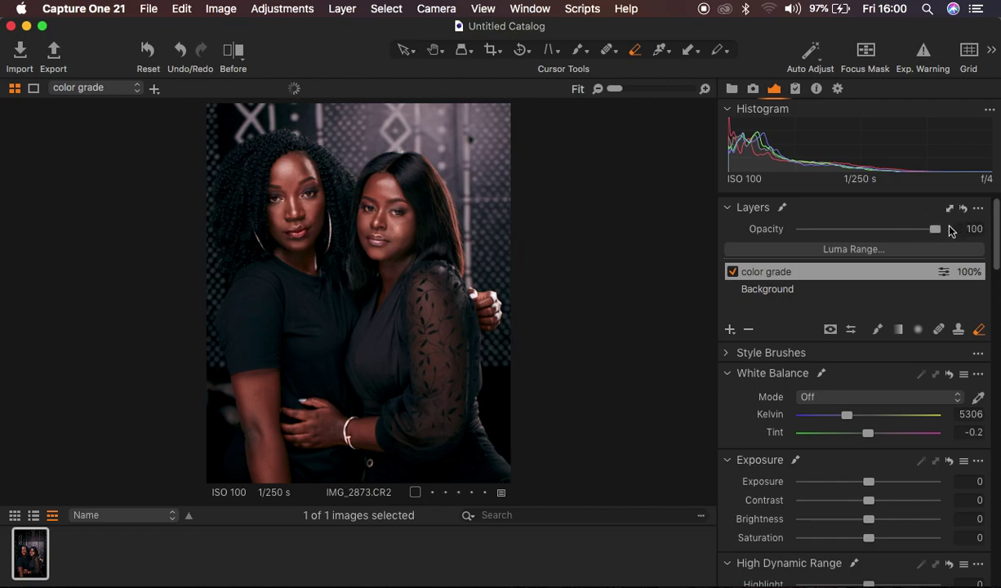